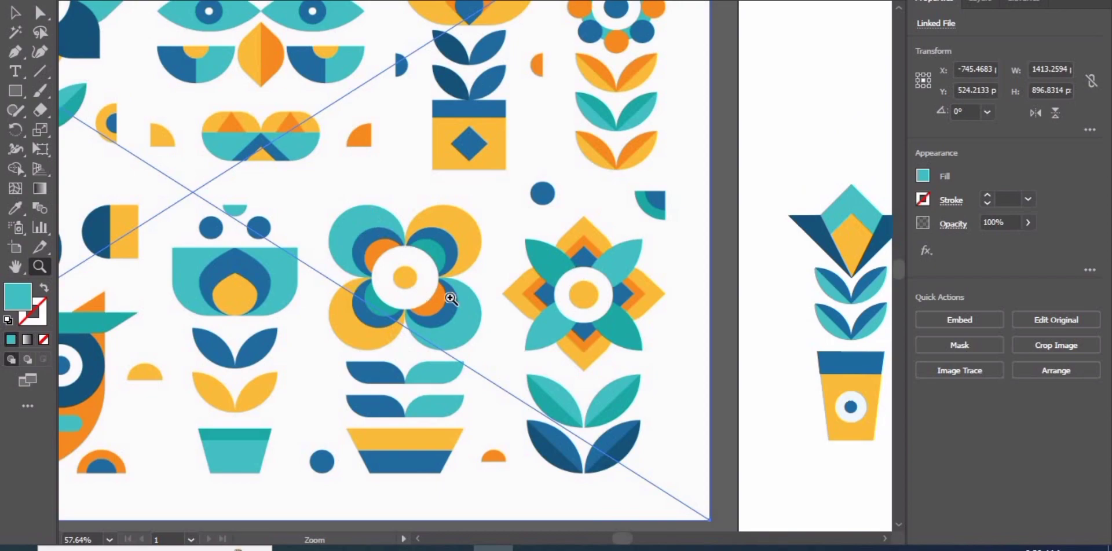
Step: Draw a rectangle about 160 × 61 px over the middle flower's pot and fill it with the sampled yellow
key("space")
left_click_drag(422, 297, 409, 293)
scroll(401, 131, "down", 2)
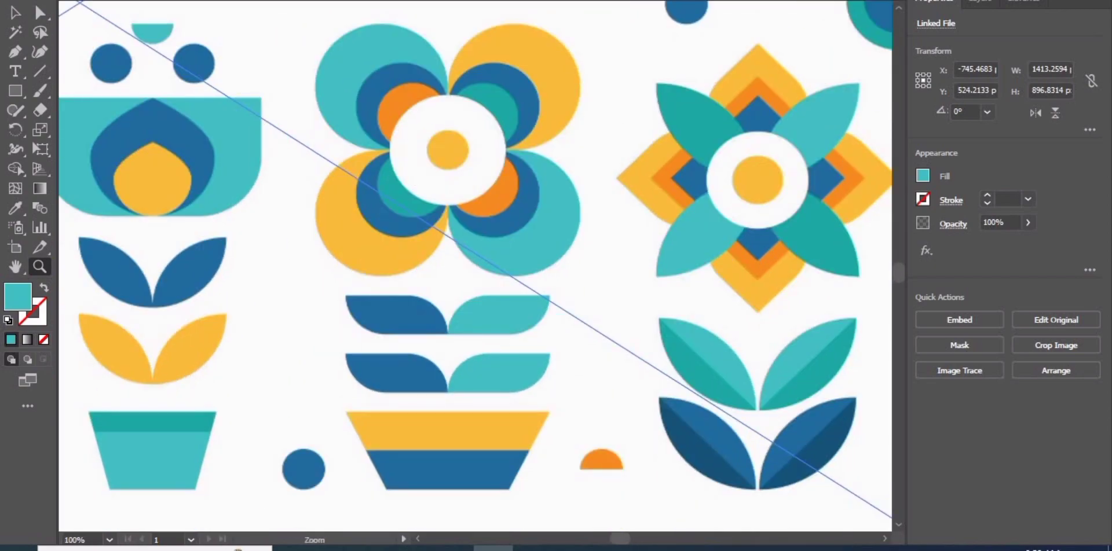
left_click(15, 91)
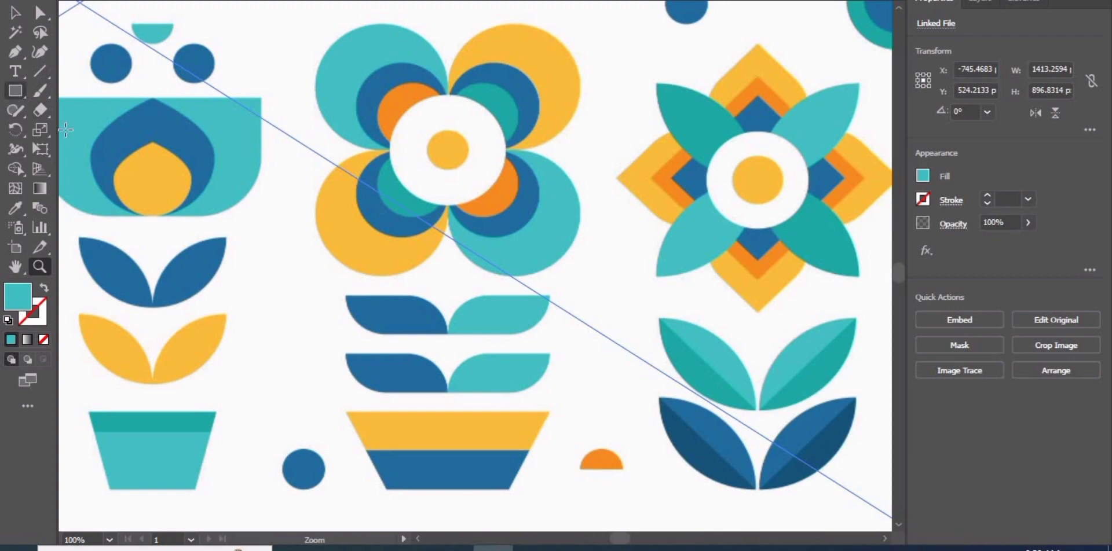
left_click(371, 460)
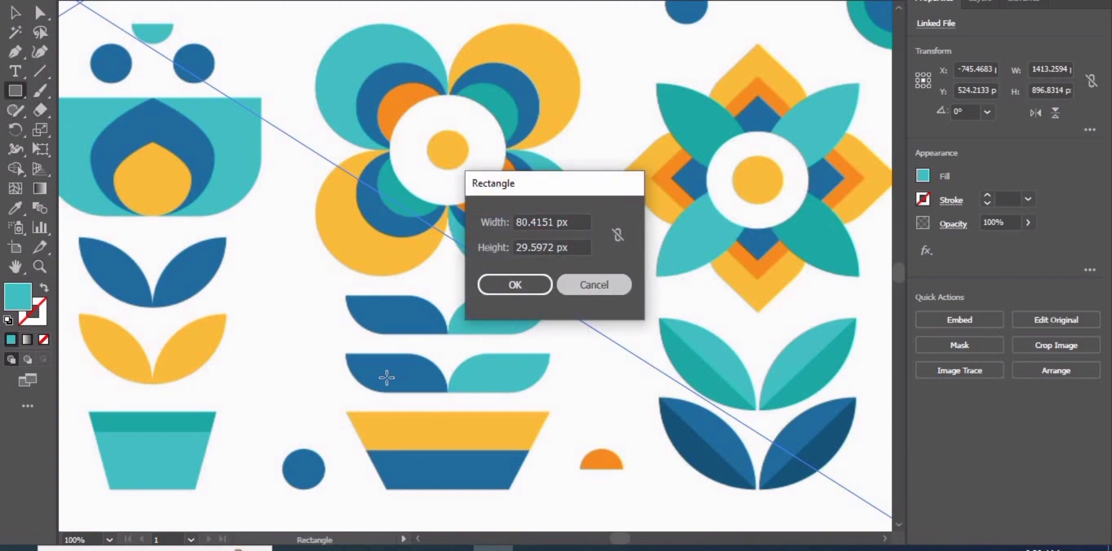
key("Escape")
left_click_drag(348, 413, 551, 492)
key("i")
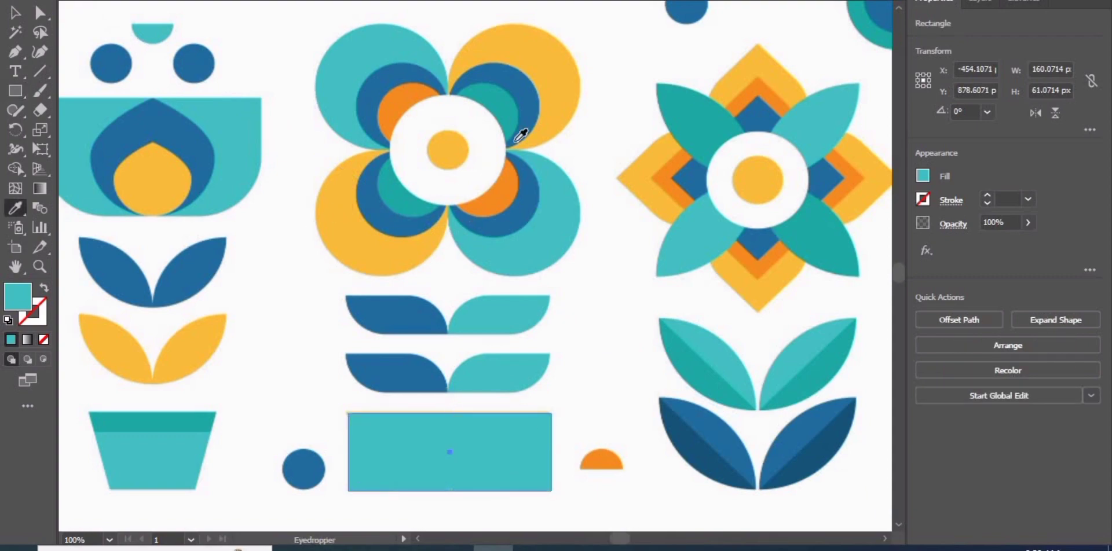
left_click(549, 83)
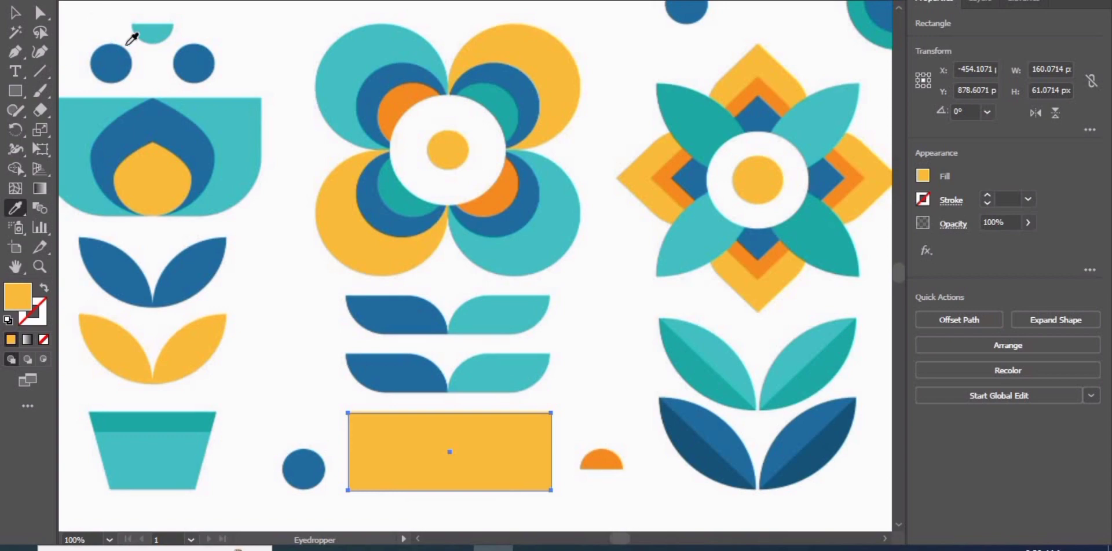
Step: Pull the yellow rectangle's two bottom corners inward to match the slanted sides of the reference pot
key("a")
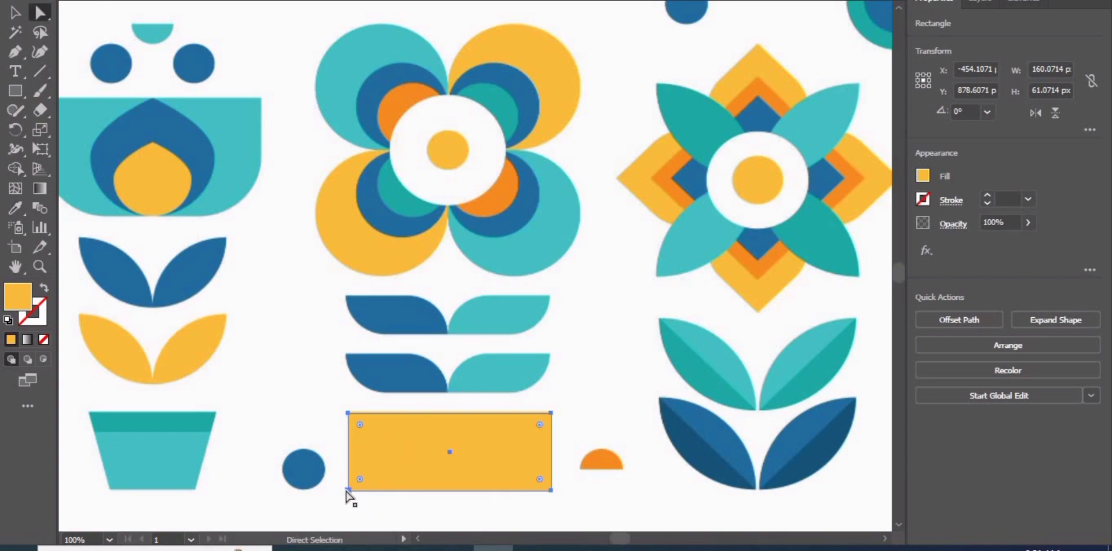
left_click_drag(347, 490, 385, 489)
left_click_drag(551, 492, 509, 490)
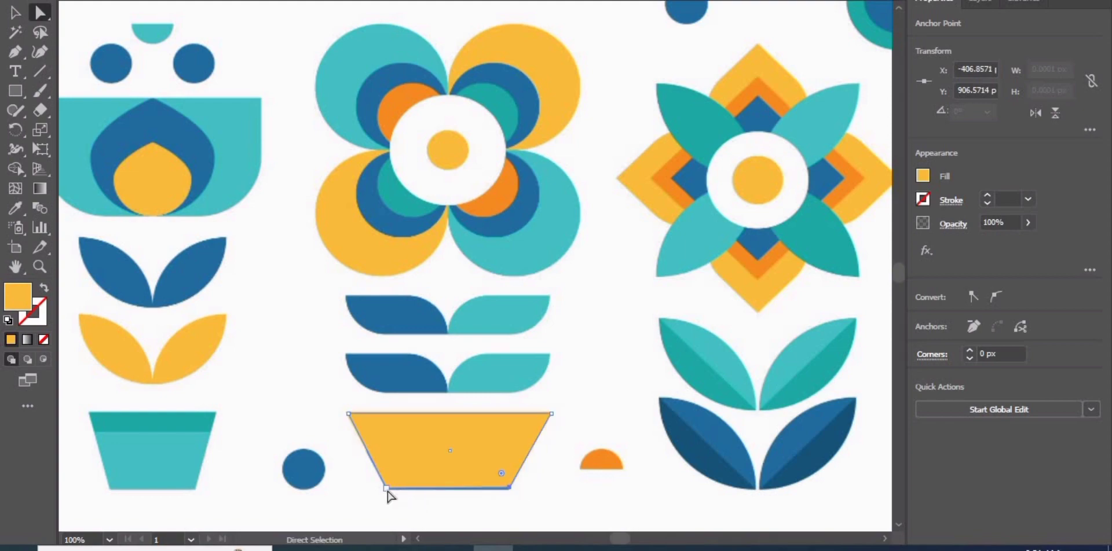
left_click(387, 490)
left_click_drag(388, 491, 388, 491)
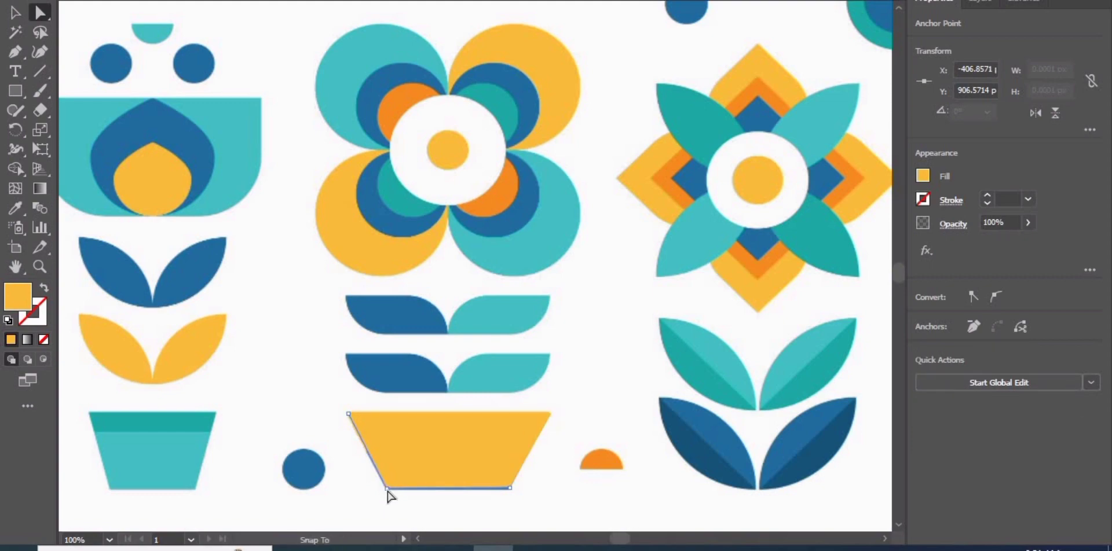
Step: Move the yellow pot shape to the right of the reference pot and level its lower-left corner
left_click(517, 451)
left_click_drag(517, 451, 607, 464)
left_click(606, 463)
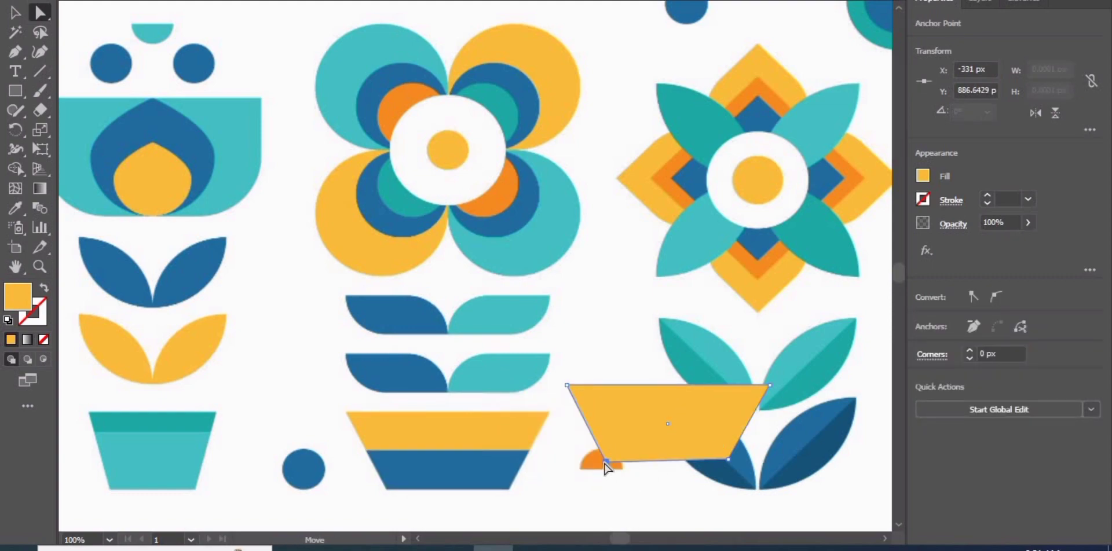
left_click(605, 464)
left_click_drag(607, 463, 605, 462)
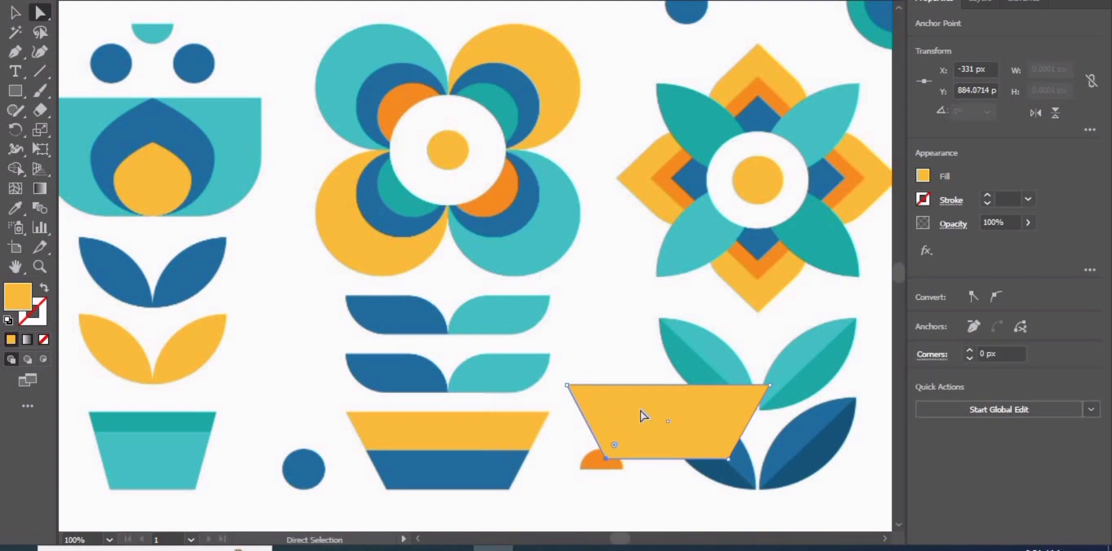
Step: Draw a rectangle about 127 × 33 px over the reference pot's lower band and fill it with the sampled blue
key("m")
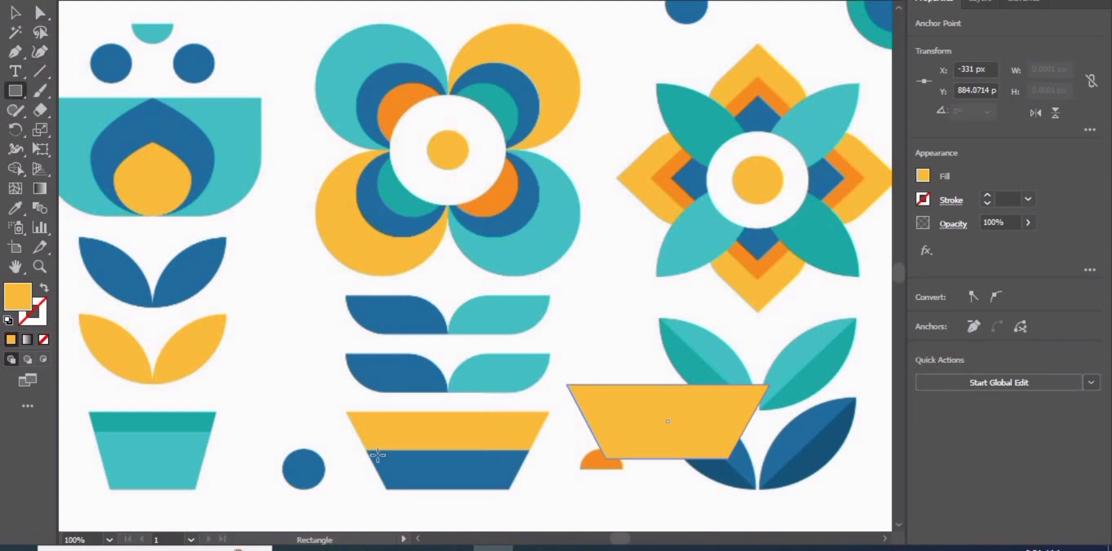
key("ctrl+shift+a")
left_click_drag(465, 473, 529, 492)
left_click_drag(442, 468, 442, 468)
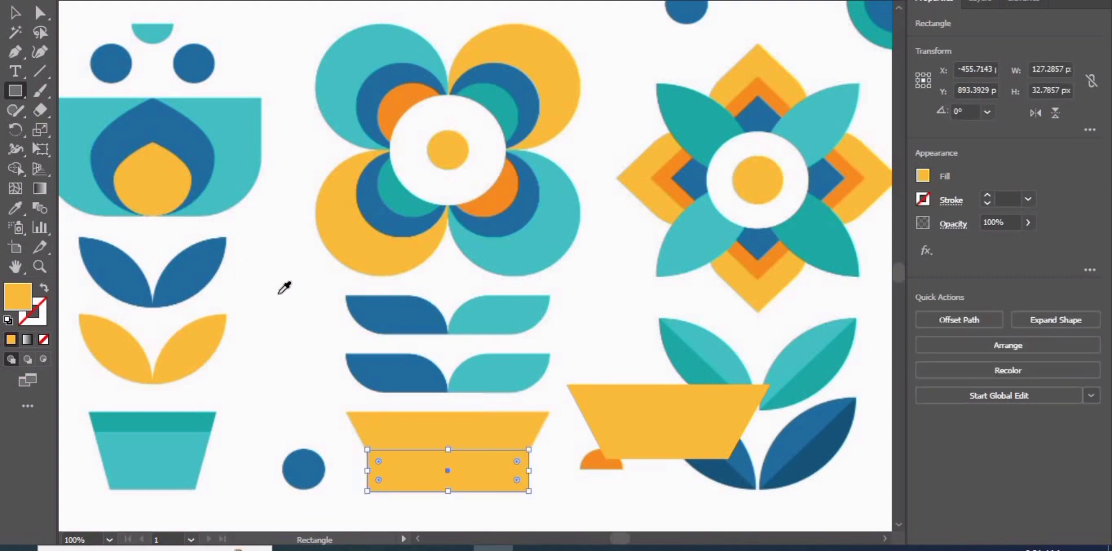
left_click(371, 365)
Step: Pull the blue rectangle's two bottom corners inward to match the pot's slanted sides
key("a")
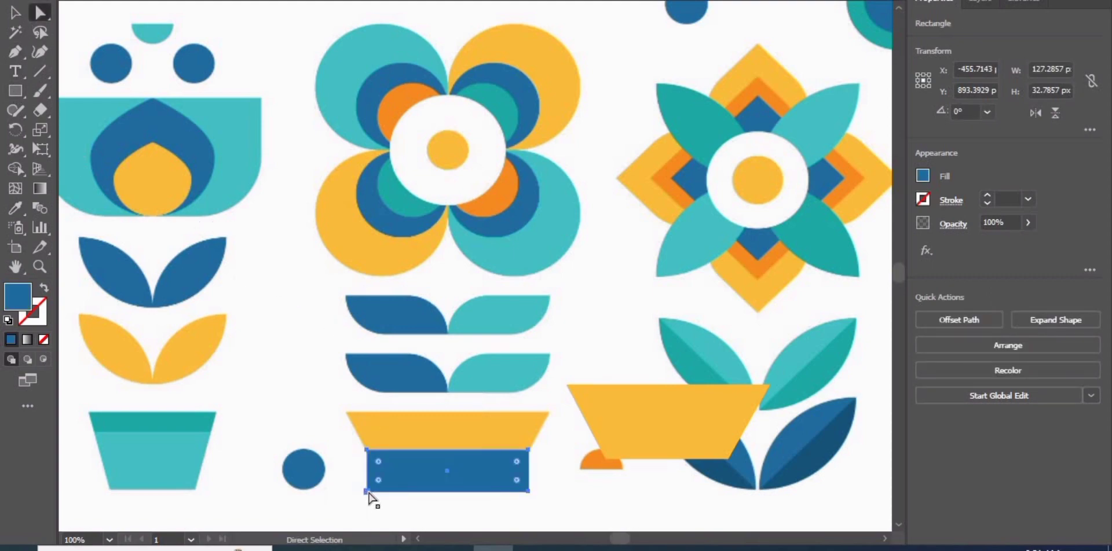
mouse_move(367, 492)
left_mouse_down()
mouse_move(392, 482)
mouse_move(384, 497)
left_mouse_up()
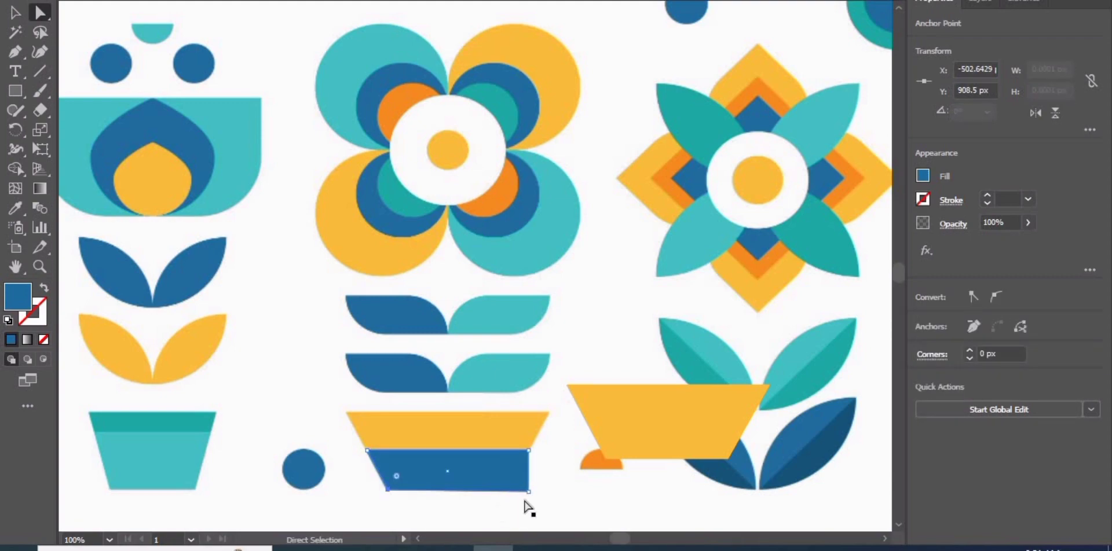
left_click_drag(528, 497, 507, 496)
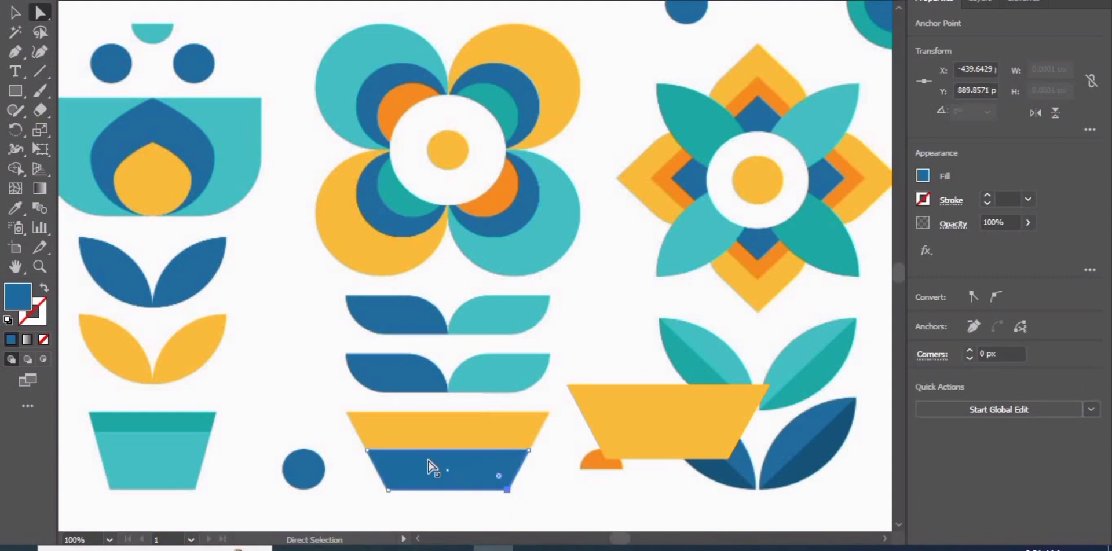
Step: Move the blue band onto the yellow pot and align both shapes by their bottom edges and horizontal centers
left_click_drag(489, 464, 645, 405)
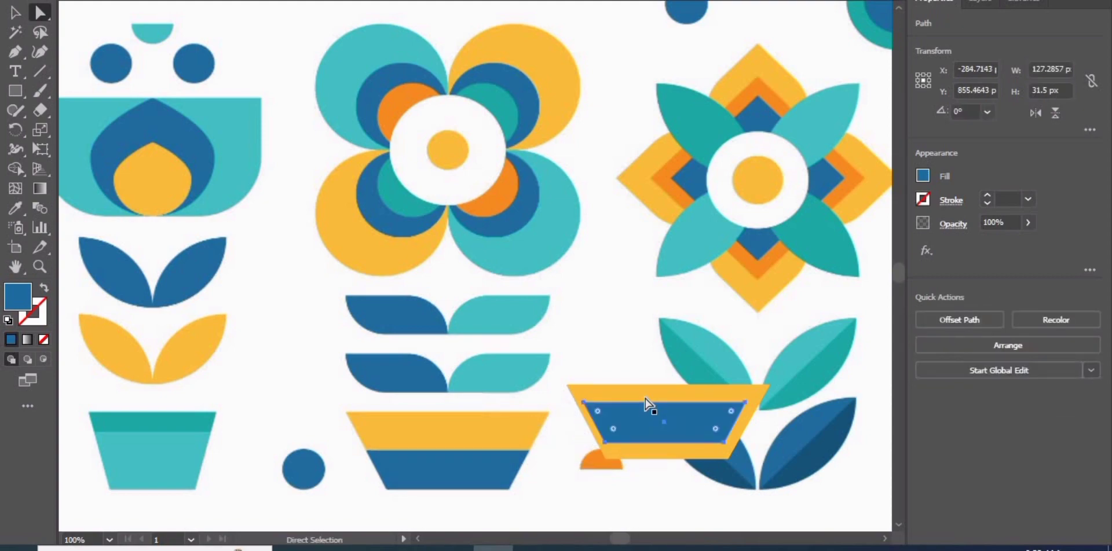
left_click(645, 401)
left_click(646, 437, "shift")
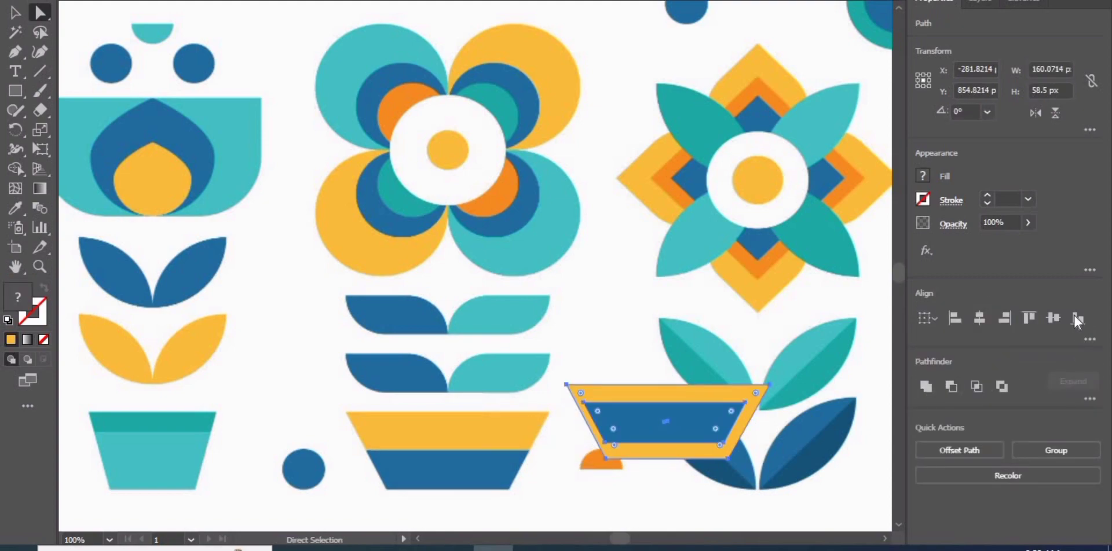
left_click(1075, 317)
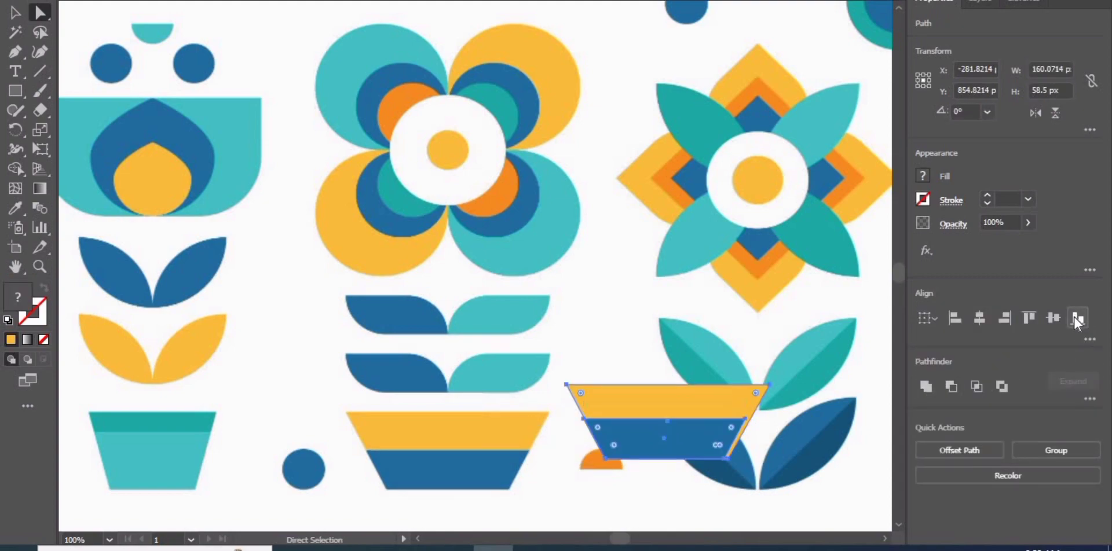
left_click(979, 319)
left_click(589, 456)
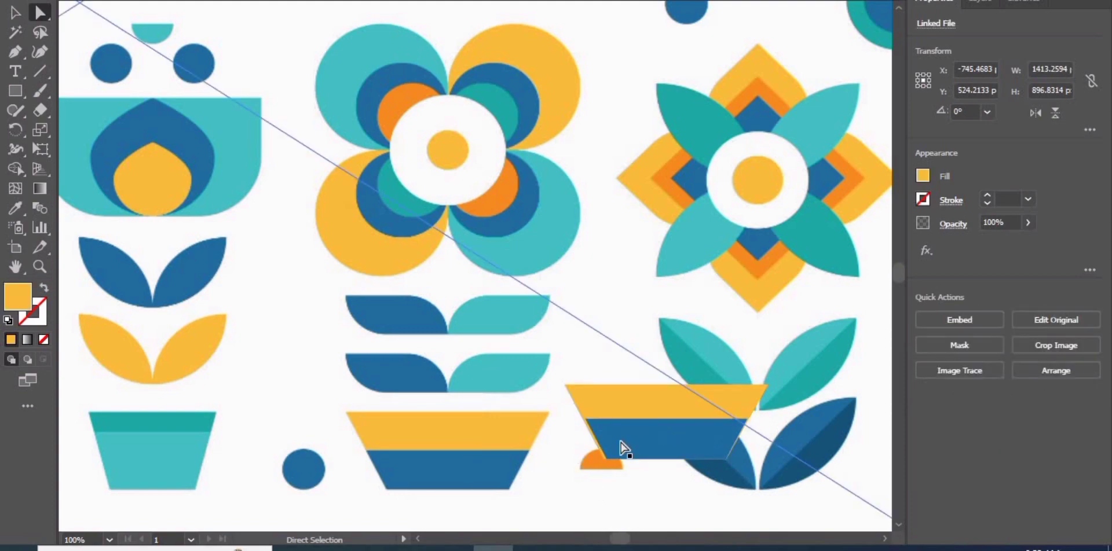
Step: Adjust the blue band's four corner points so its sides meet the yellow pot's slanted edges
left_click(621, 447)
key("z")
left_click_drag(619, 438, 618, 438)
key("a")
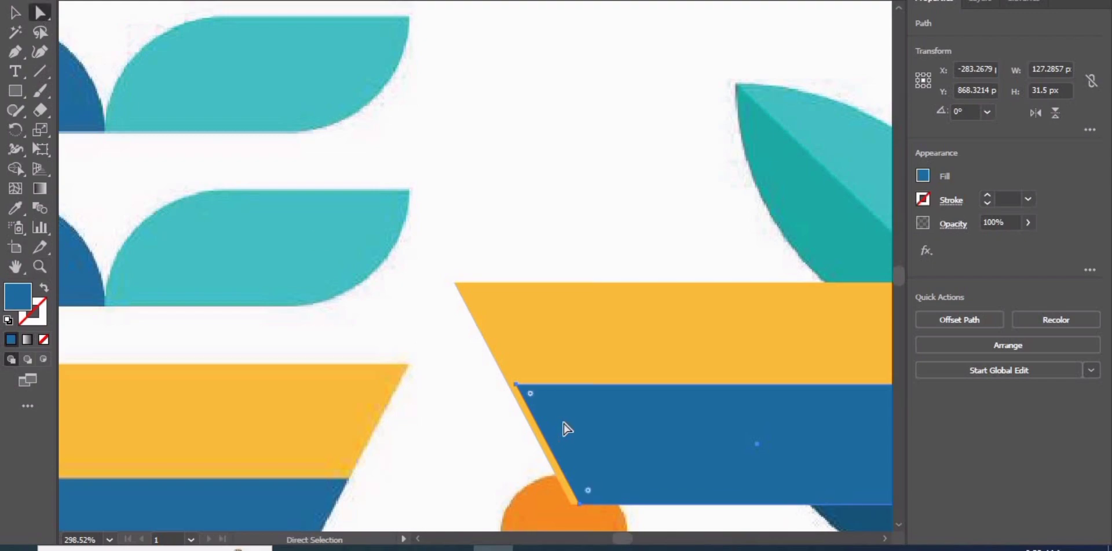
left_click_drag(516, 384, 509, 386)
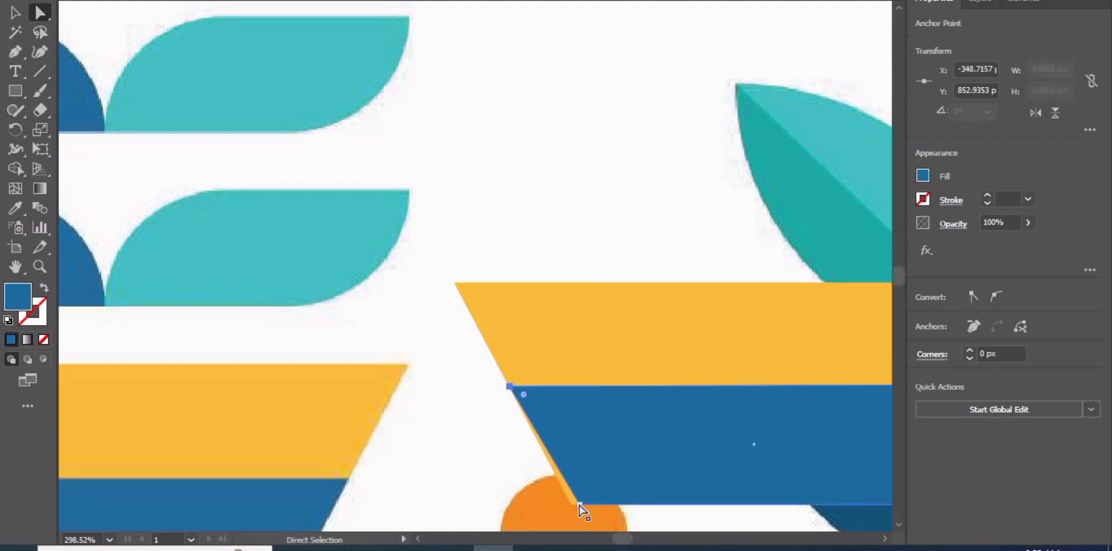
left_click_drag(580, 506, 610, 526)
scroll(504, 406, "right", 10)
scroll(504, 405, "down", 2)
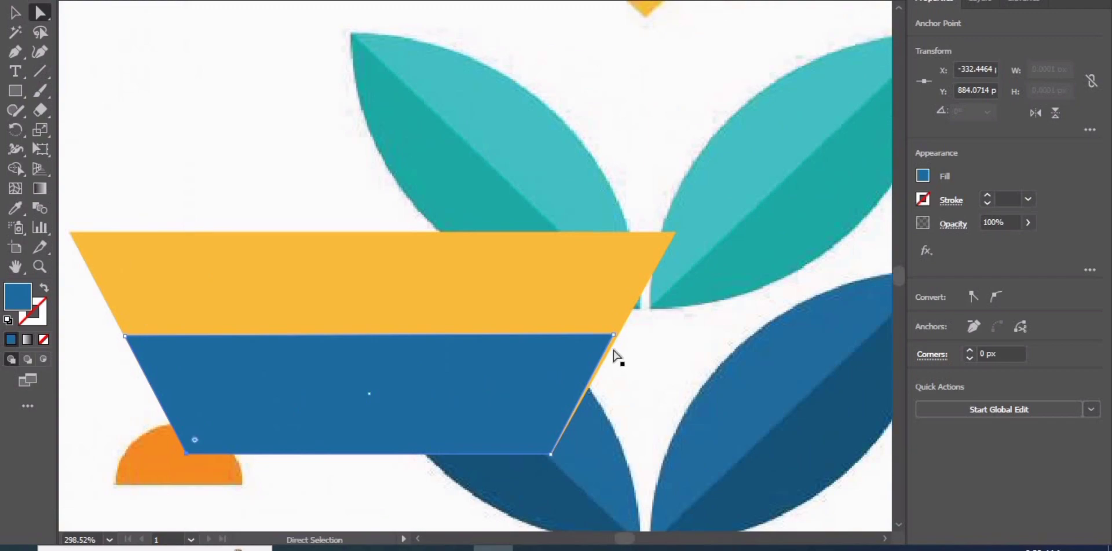
left_click_drag(614, 339, 616, 337)
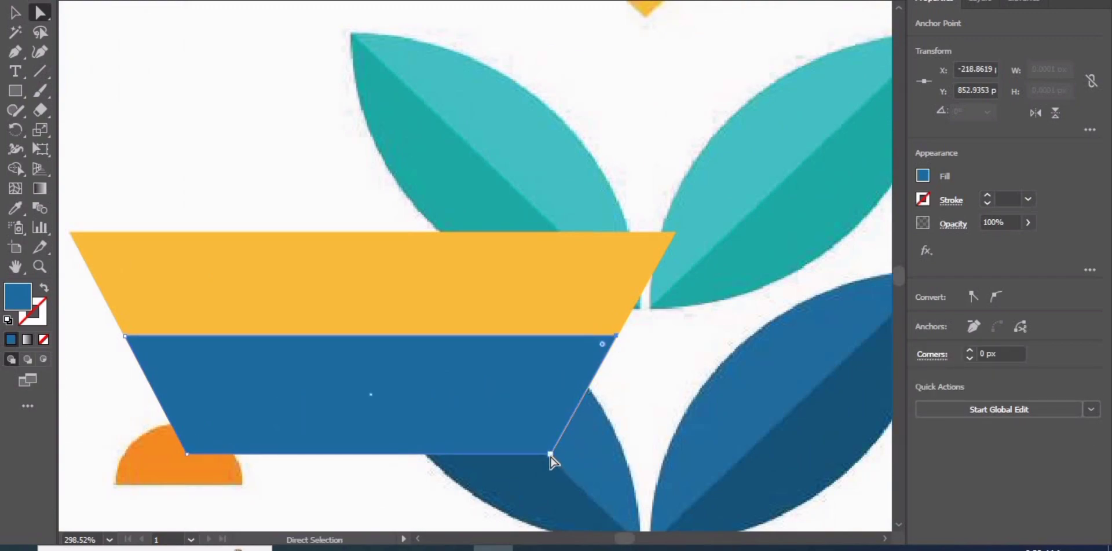
left_click_drag(551, 455, 551, 456)
Step: Group the yellow and blue pot shapes and move the group back over the reference pot
left_click(519, 298)
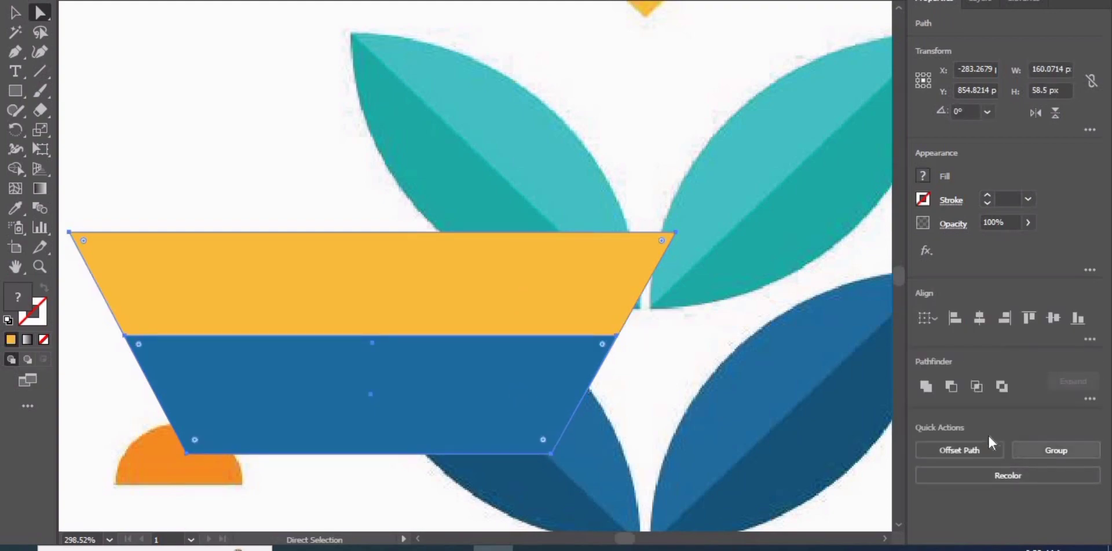
left_click(1034, 447)
key("z")
left_click_drag(615, 363, 75, 181)
key("a")
key("v")
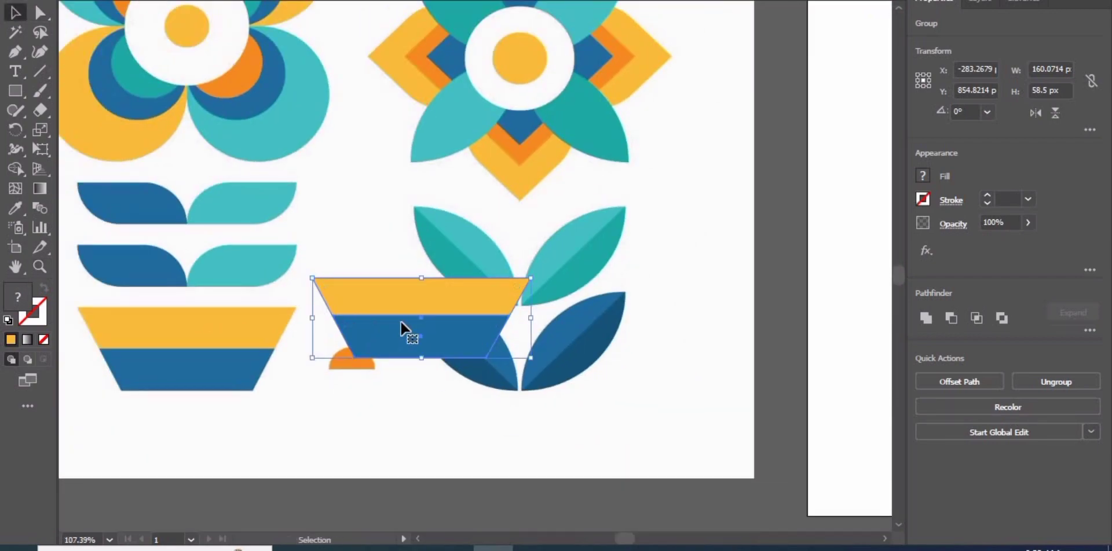
left_click_drag(401, 322, 170, 350)
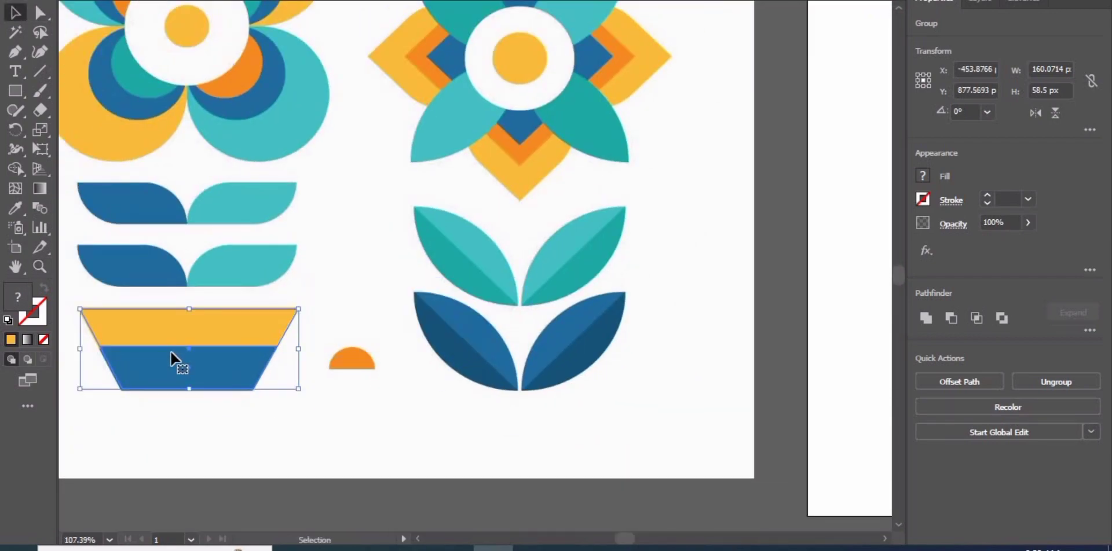
Step: Trace the lower blue leaf above the pot as a blue rectangle about 81 × 31 px with rounded top-right and bottom-left corners
scroll(174, 261, "up", 1)
scroll(174, 261, "left", 4)
key("m")
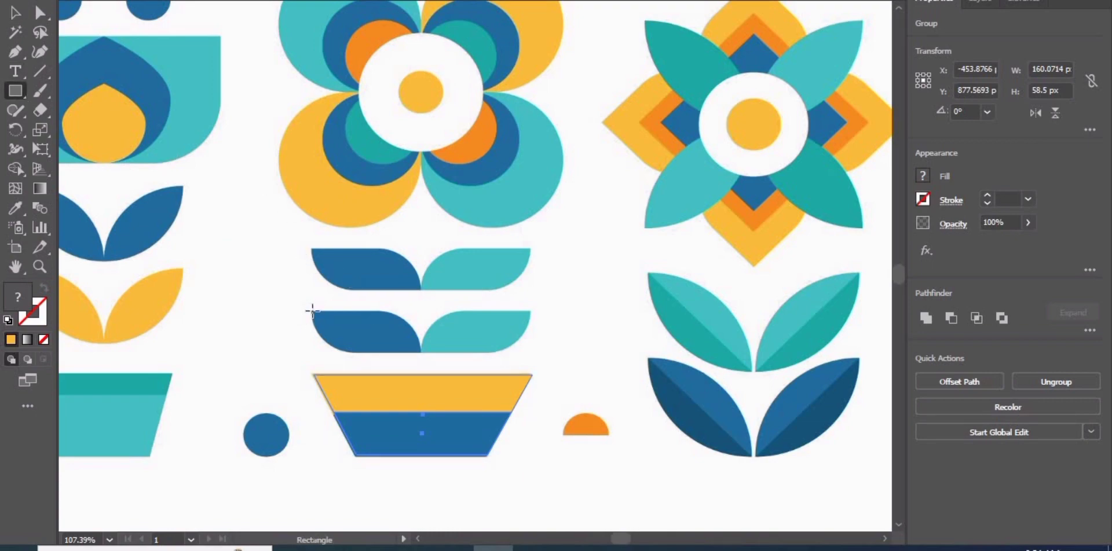
left_click_drag(312, 311, 422, 354)
key("i")
left_click(378, 263)
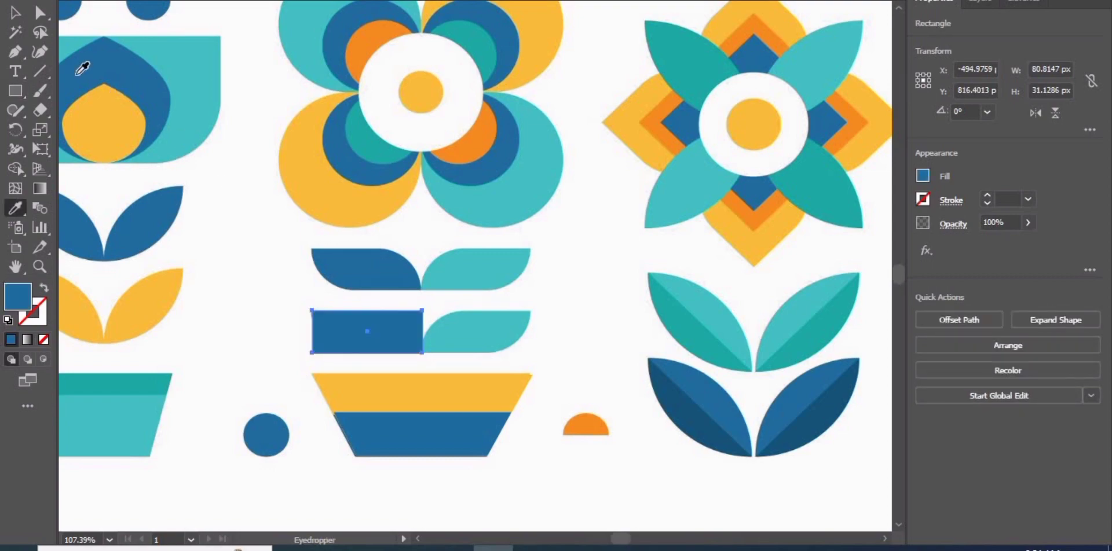
left_click(34, 12)
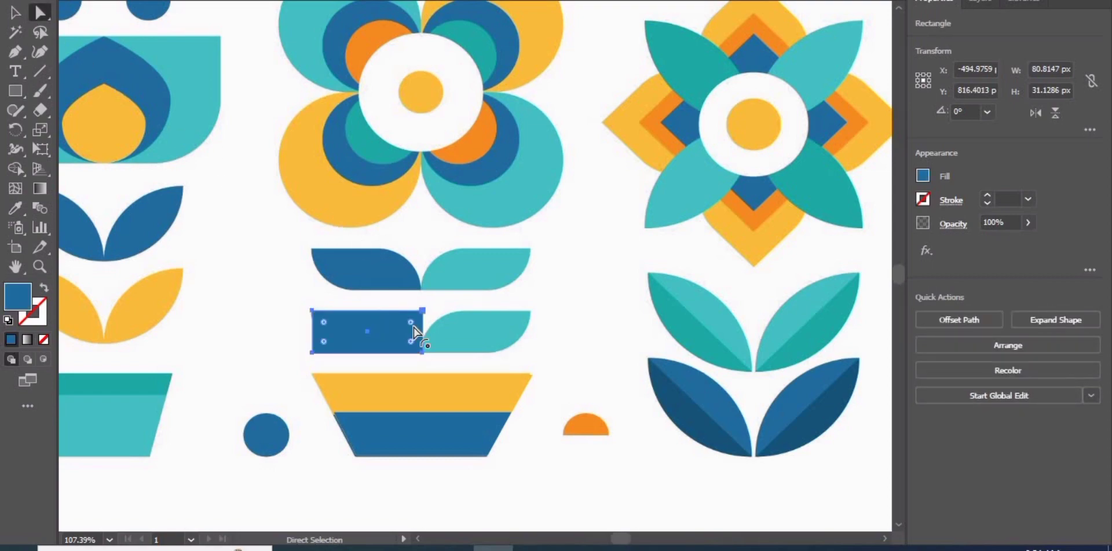
left_click_drag(342, 343, 403, 338)
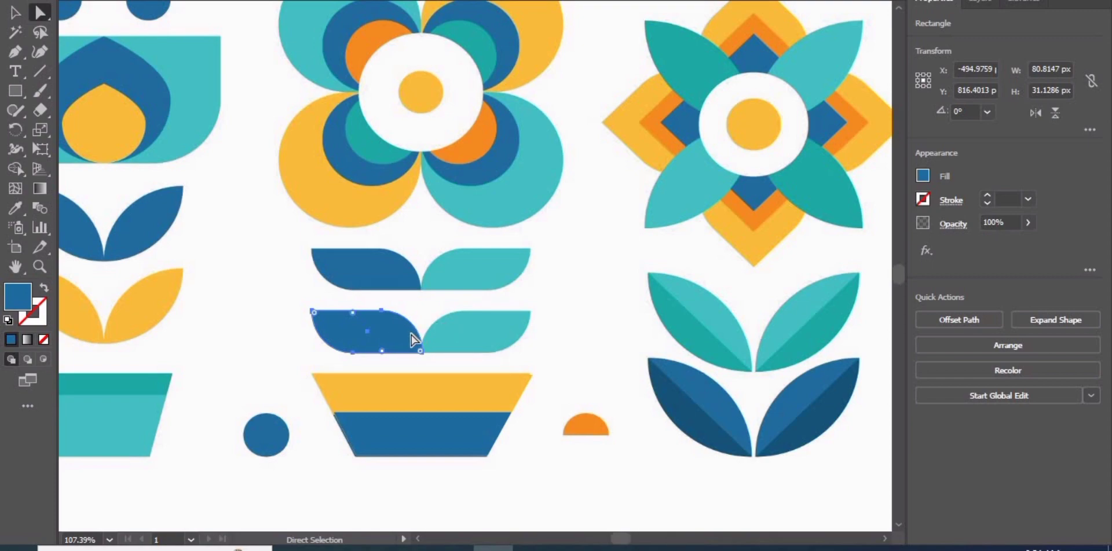
Step: Duplicate the leaf over the lower teal leaf with rounded top-left and bottom-right corners, and fill it with the sampled teal
left_click_drag(412, 336, 623, 269, "alt")
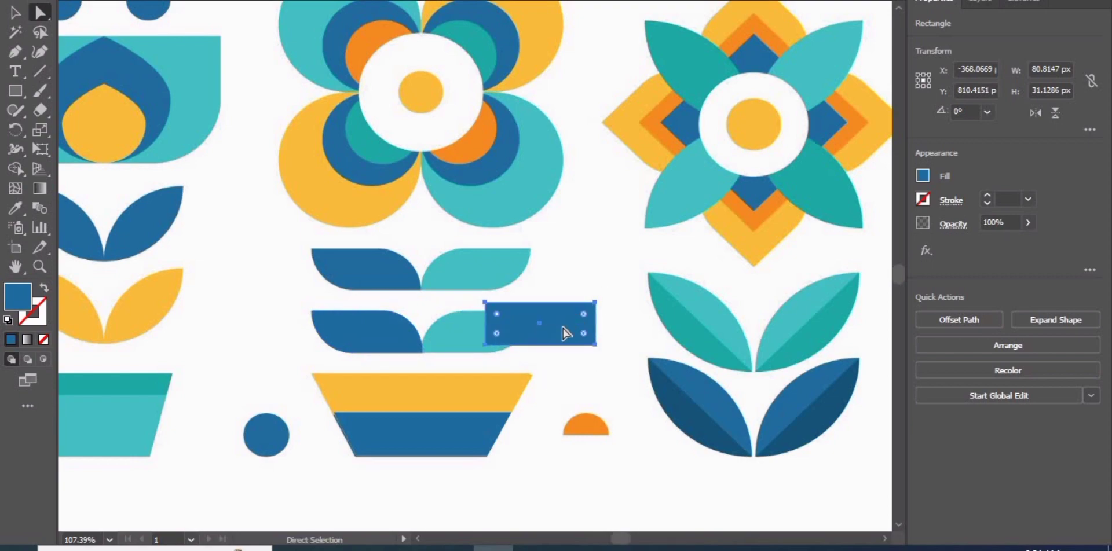
left_click_drag(582, 336, 496, 351)
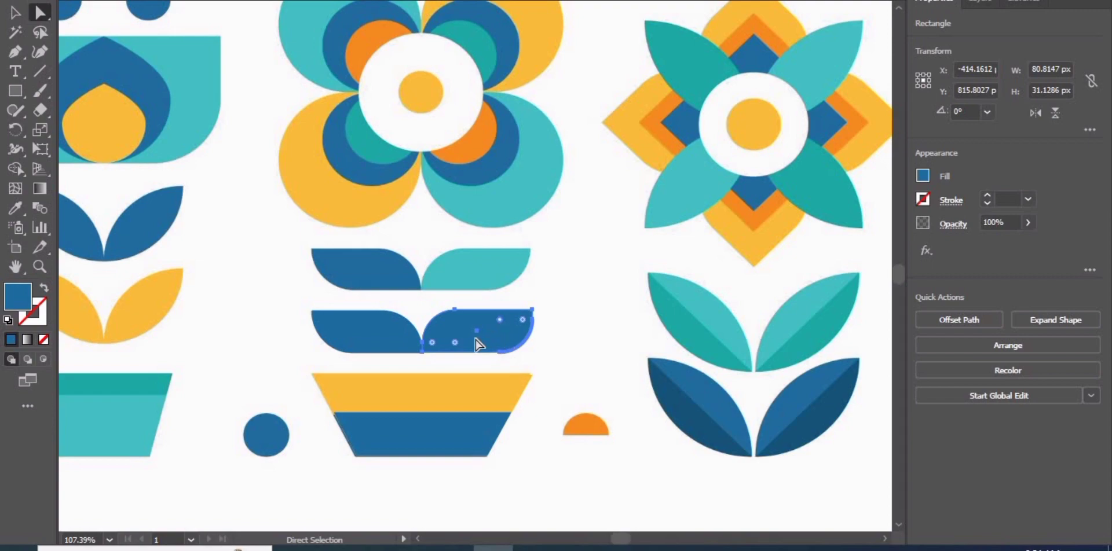
left_click_drag(456, 344, 513, 347)
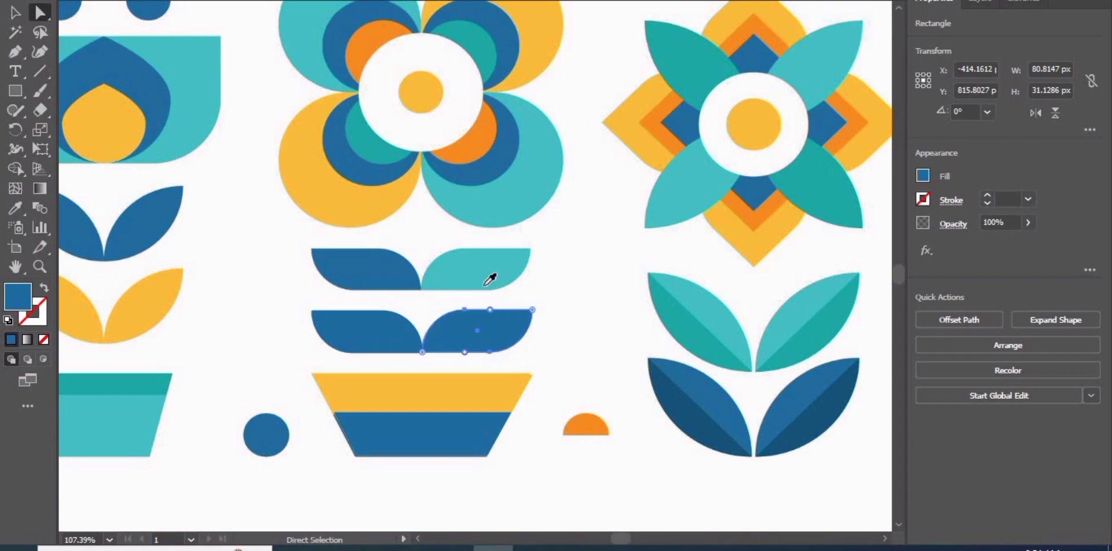
key("i")
left_click(486, 284)
Step: Align the lower blue and teal leaves to each other by their vertical centres
left_click(40, 13)
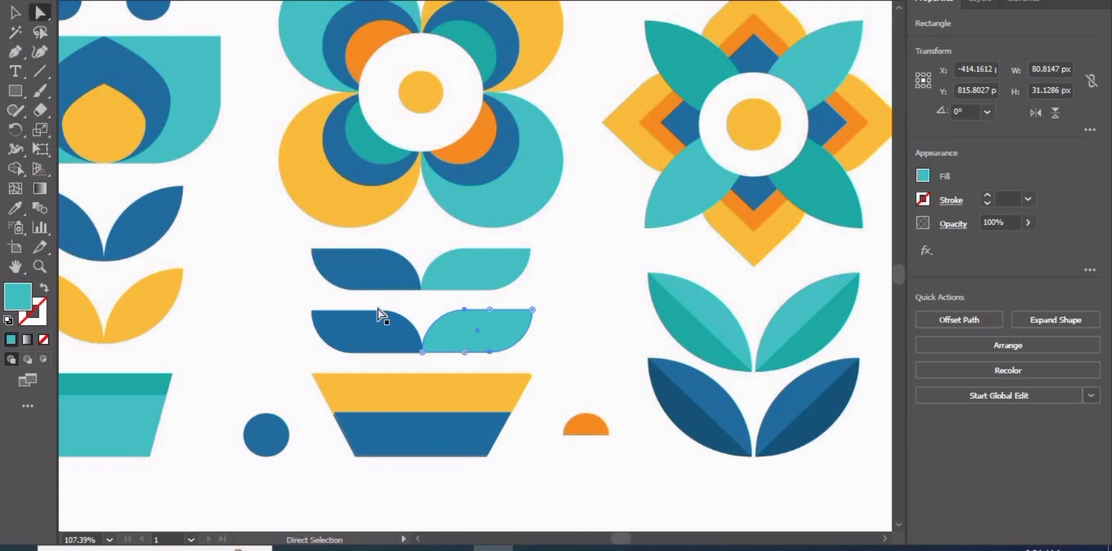
left_click(382, 330)
left_click(446, 335, "shift")
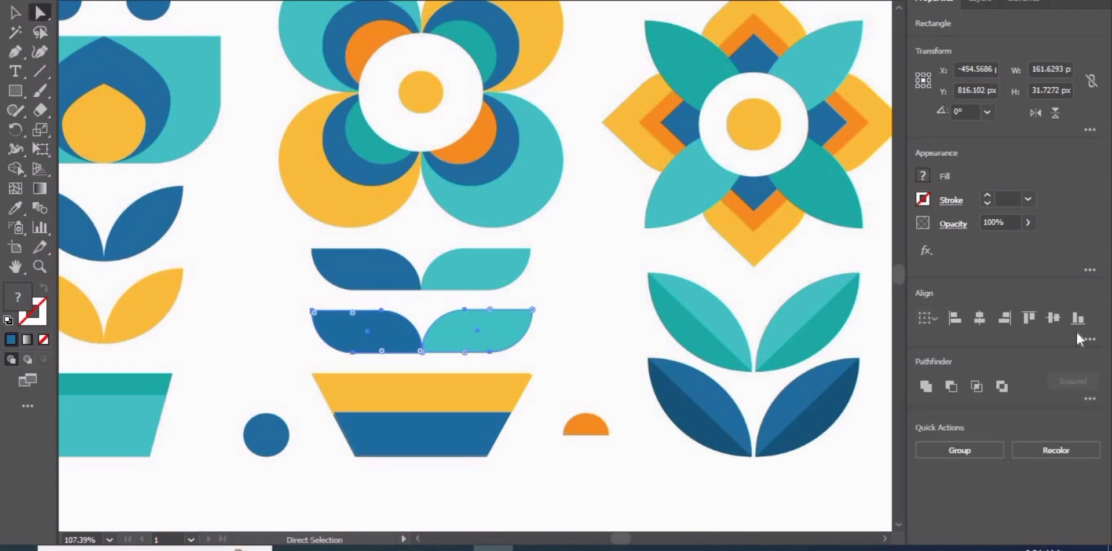
left_click(1054, 318)
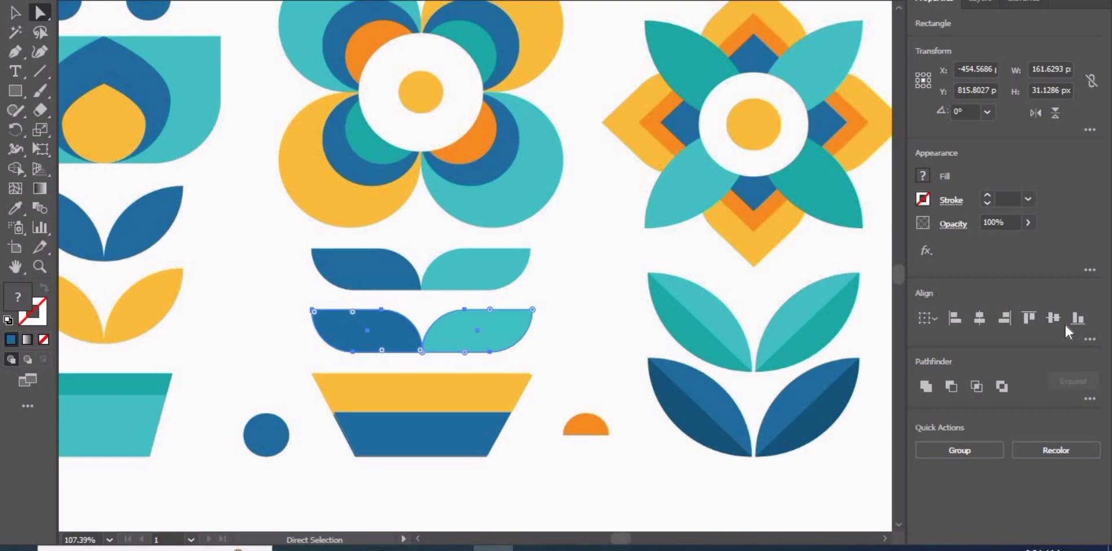
left_click(980, 318)
key("ctrl+z")
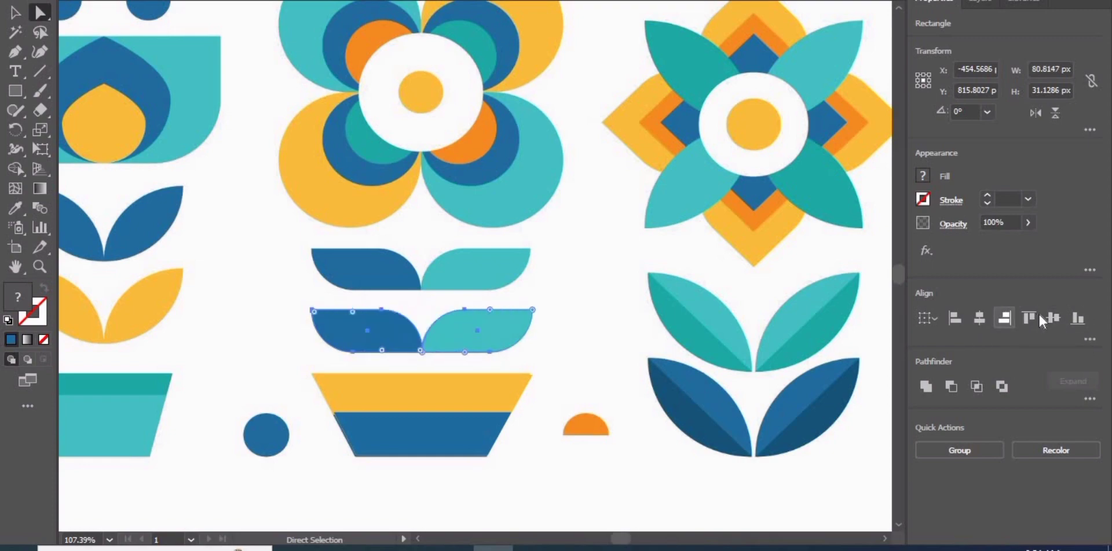
Step: Group the lower leaf pair and duplicate the group over the upper reference leaf pair
left_click(966, 449)
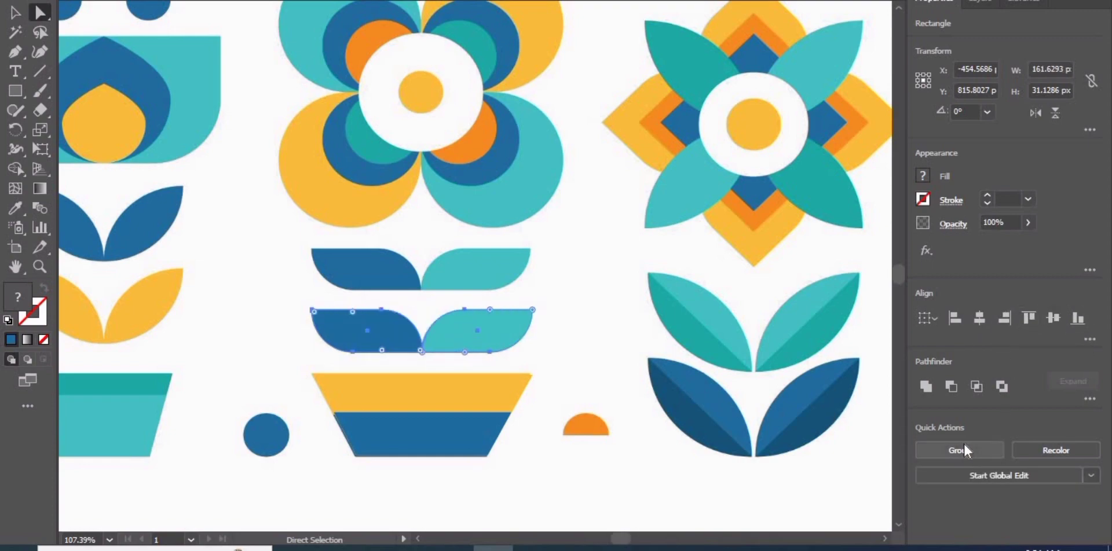
left_click_drag(462, 322, 454, 275)
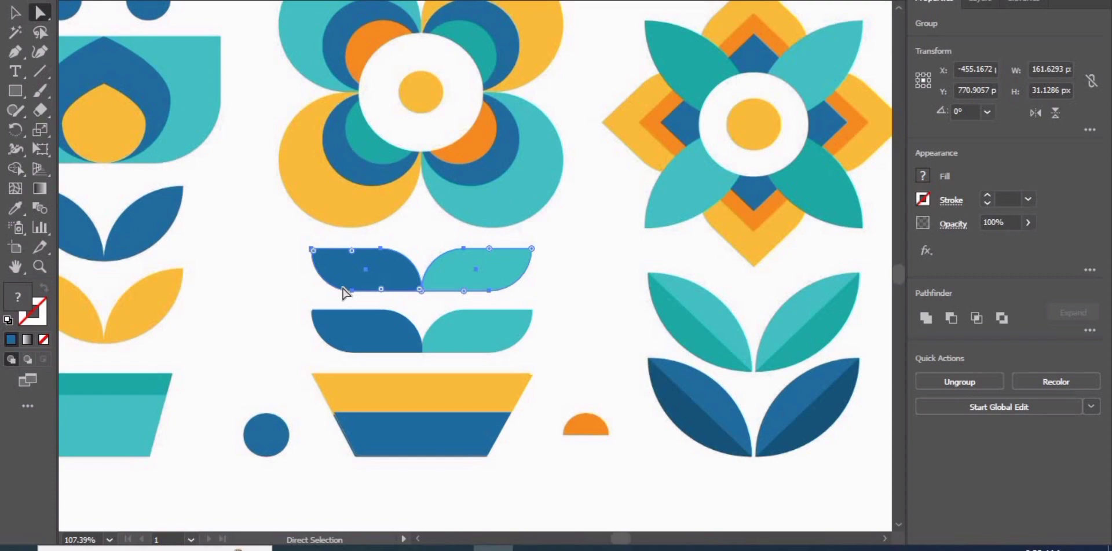
left_click(342, 343, "shift")
left_click(377, 422, "shift")
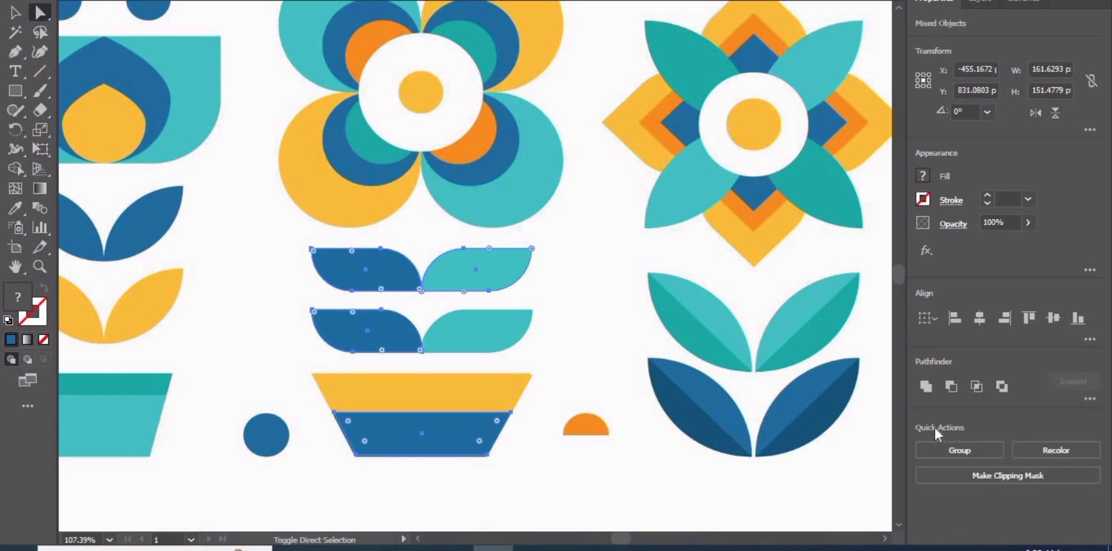
left_click(979, 318)
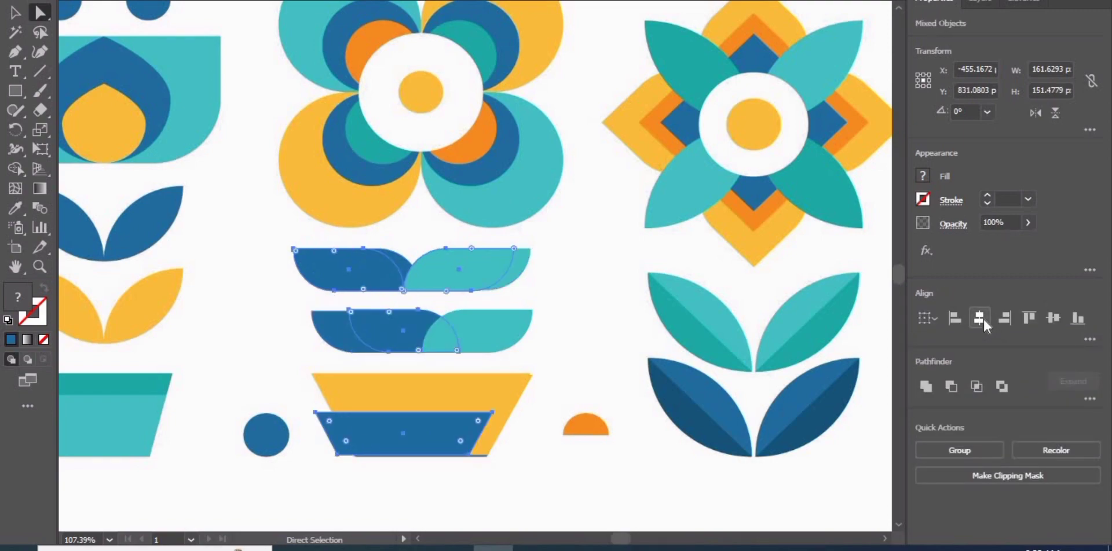
left_click(1053, 318)
key("ctrl+z")
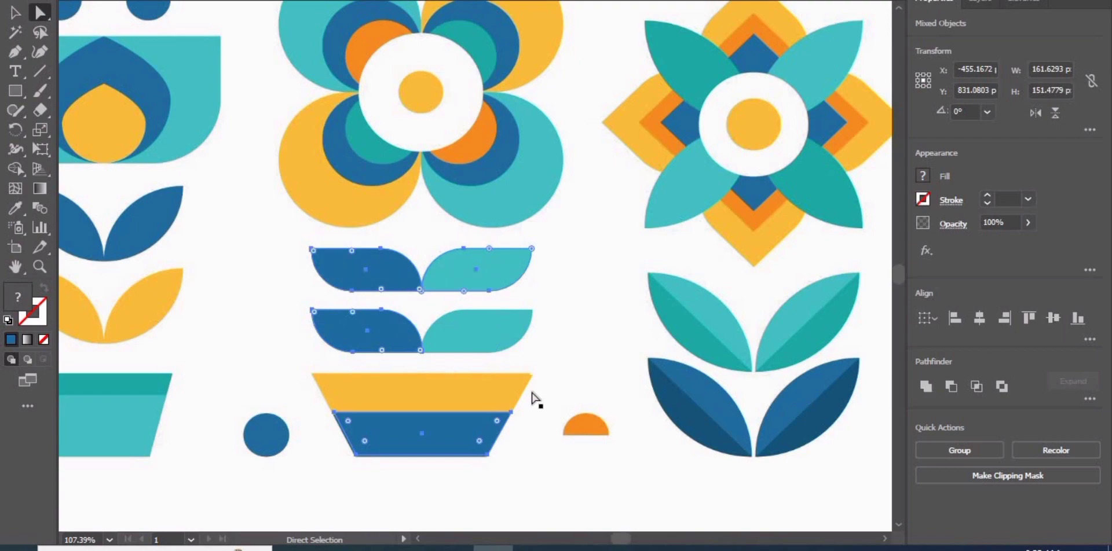
left_click(512, 303)
Step: Centre both leaf-pair groups and the pot group horizontally on one another, and group all of them together
key("v")
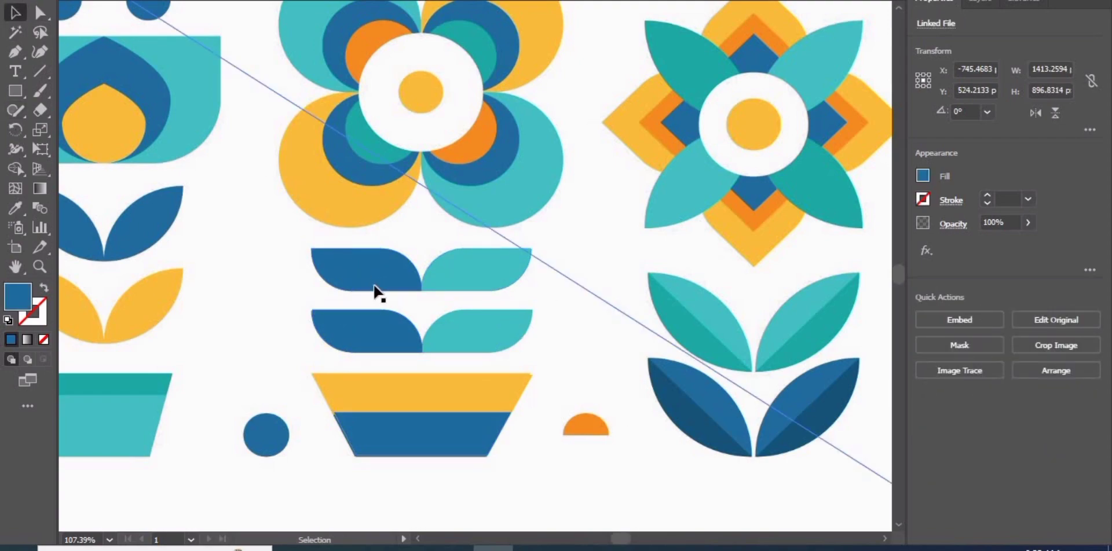
left_click(380, 287)
left_click(405, 328, "shift")
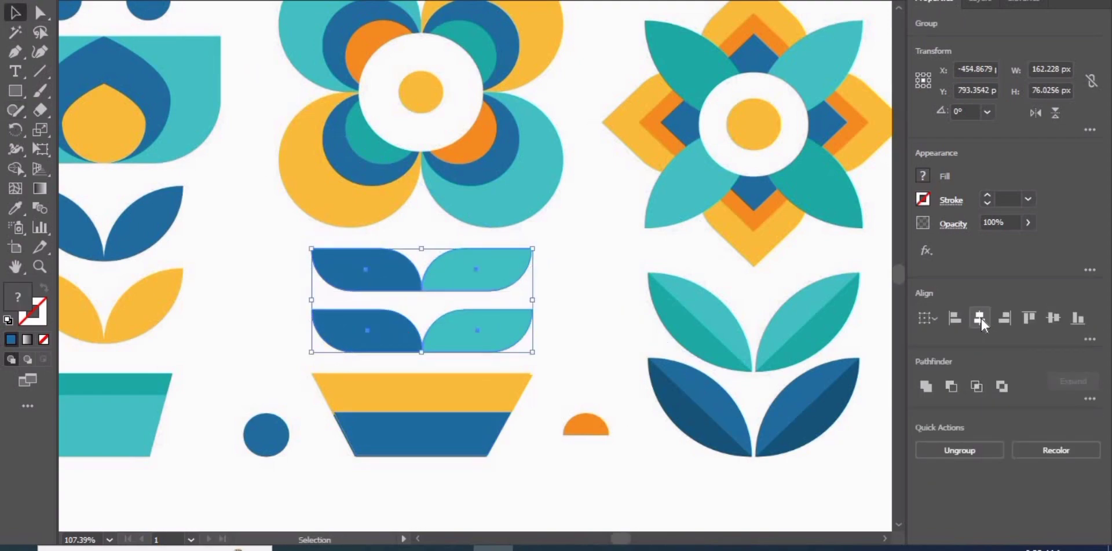
left_click(1055, 317)
key("ctrl+z")
left_click(979, 318)
left_click(449, 423, "shift")
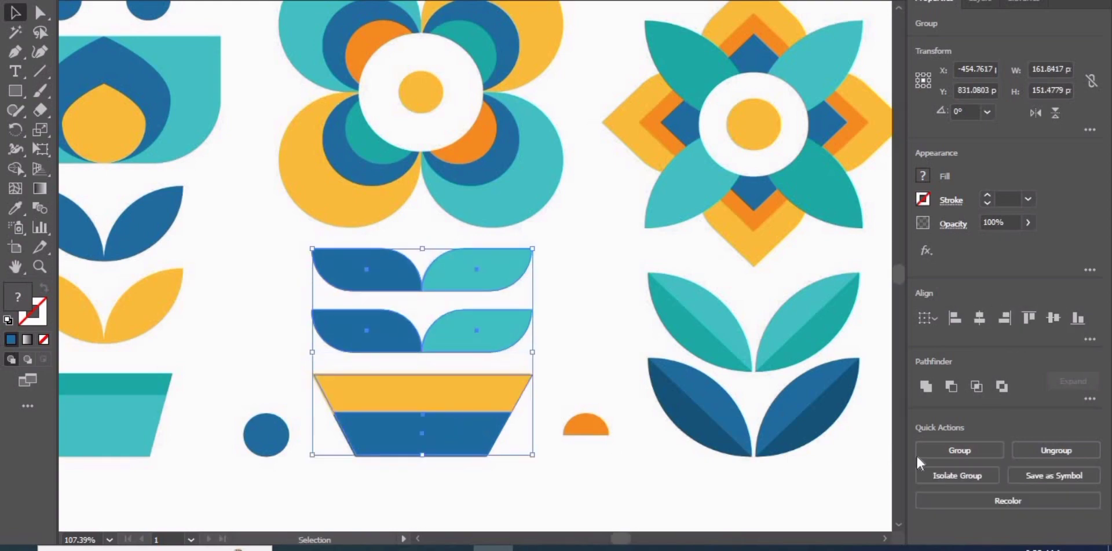
left_click(979, 318)
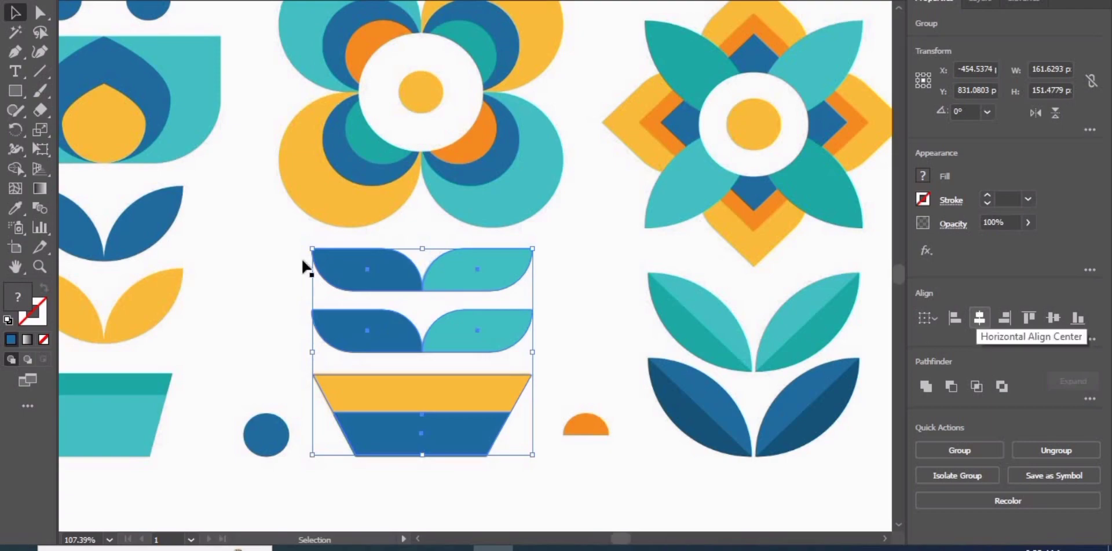
left_click(959, 451)
Step: Trace the blue dot left of the pot as a blue square about 35 px wide with fully rounded corners
scroll(495, 304, "up", 2)
scroll(397, 303, "up", 2)
scroll(273, 368, "down", 6)
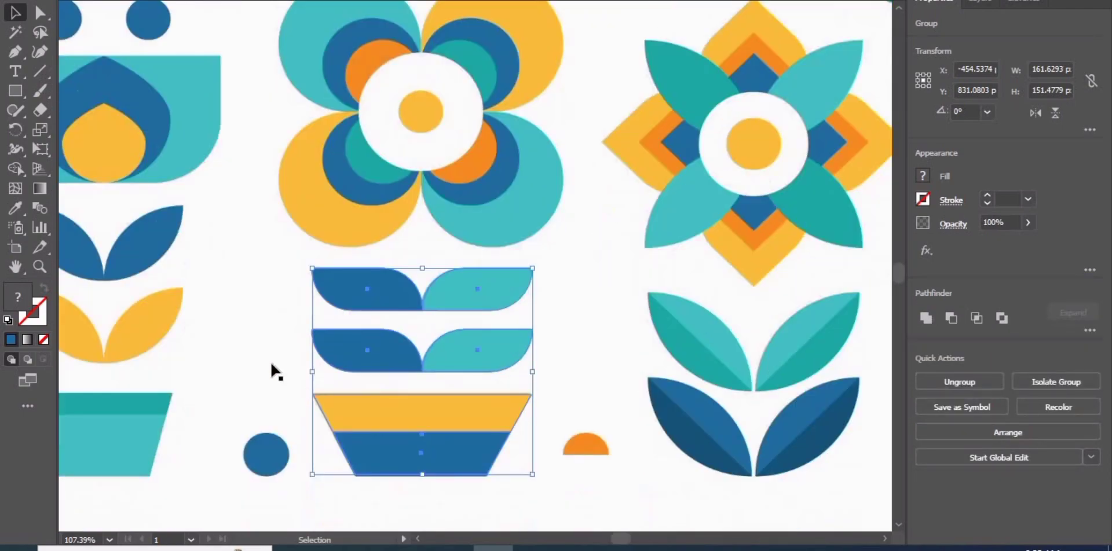
key("m")
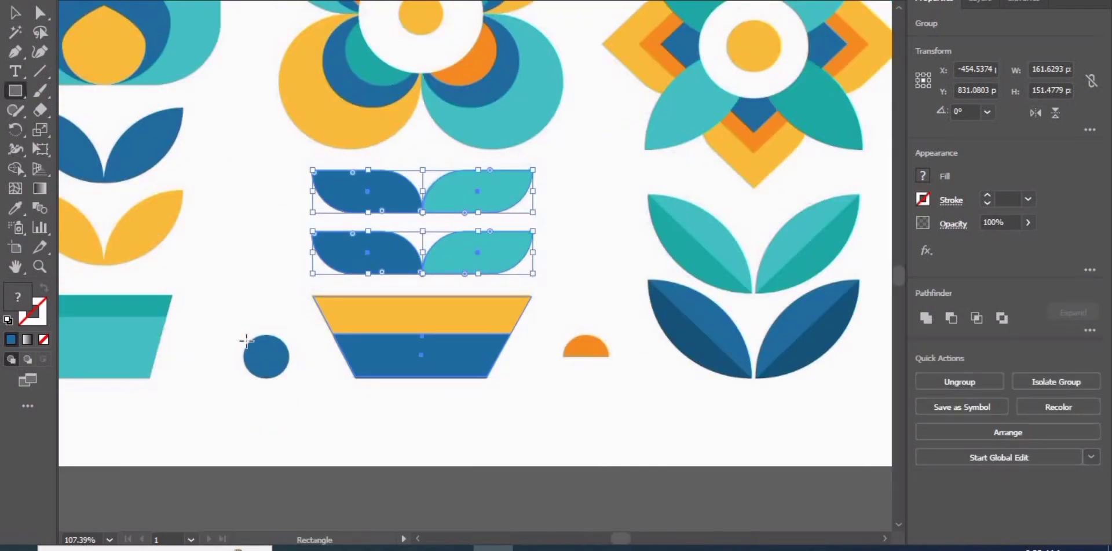
mouse_move(246, 341)
left_mouse_down()
mouse_move(292, 386)
mouse_move(272, 372)
left_mouse_up()
key("a")
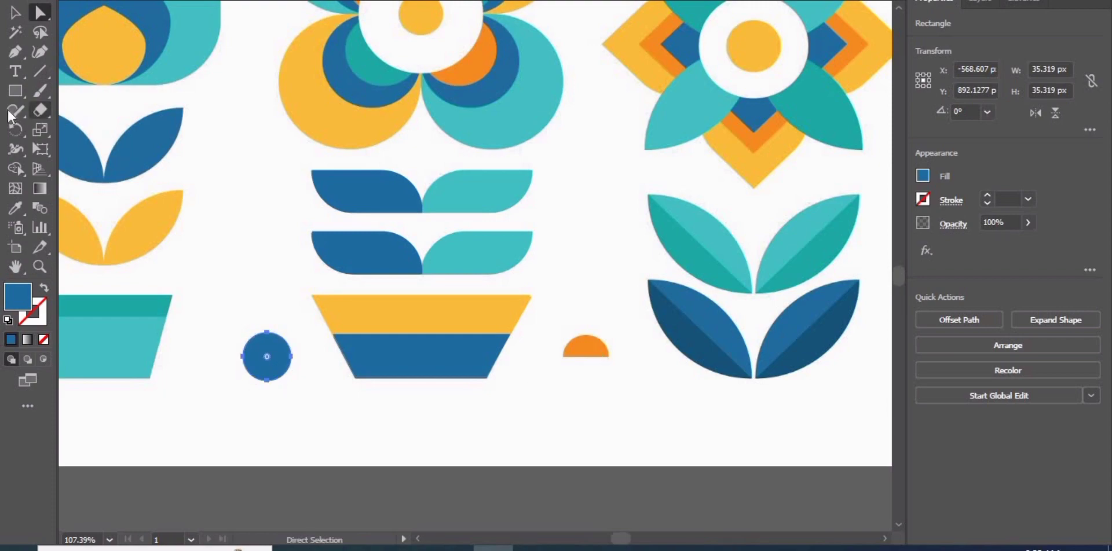
Step: Draw a square about 33 px wide near the reference half circle right of the pot and fill it with the sampled orange
left_click(15, 91)
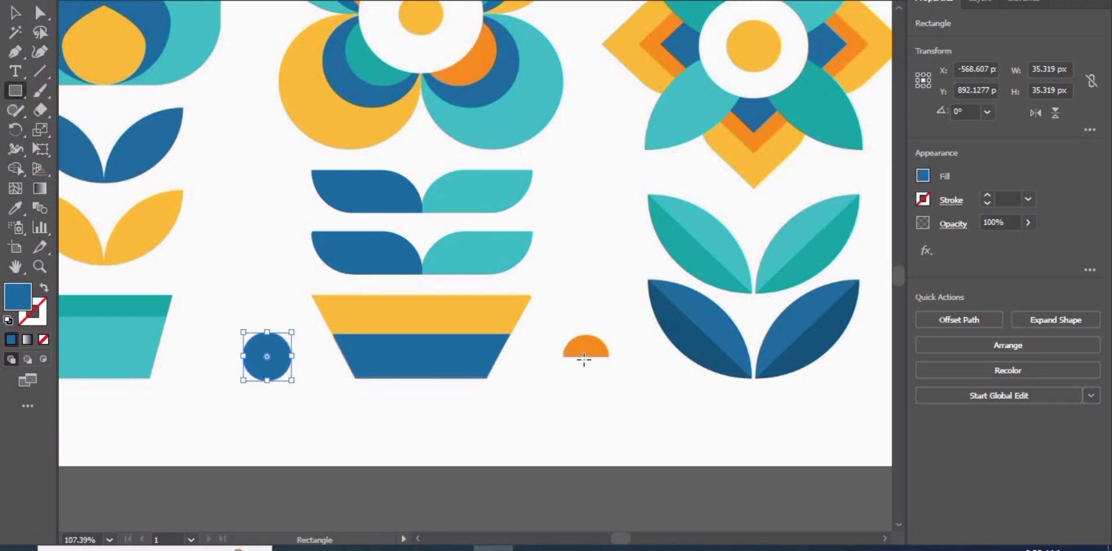
left_click_drag(569, 353, 615, 399)
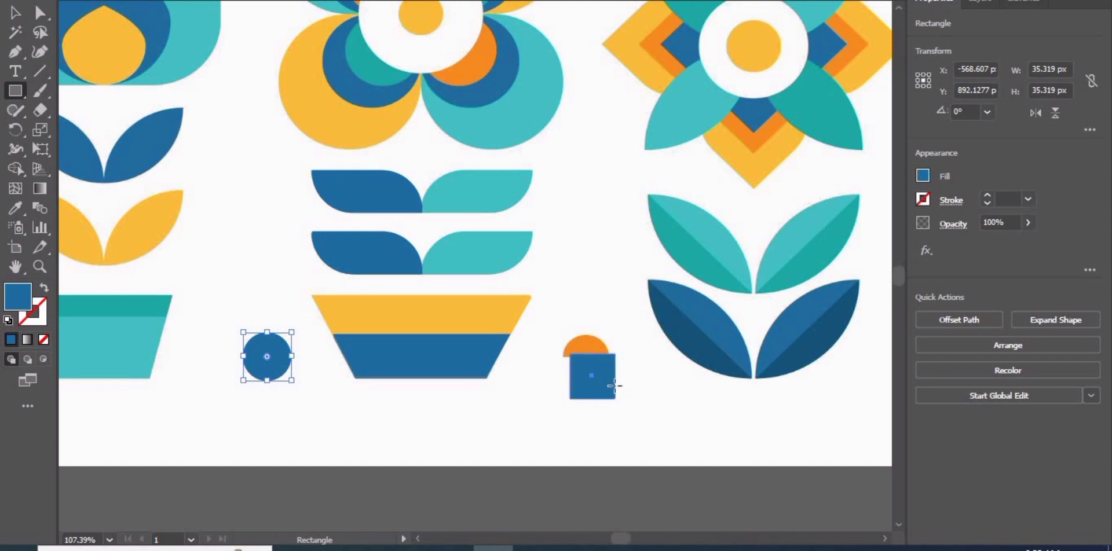
key("i")
left_click(592, 347)
left_click(40, 12)
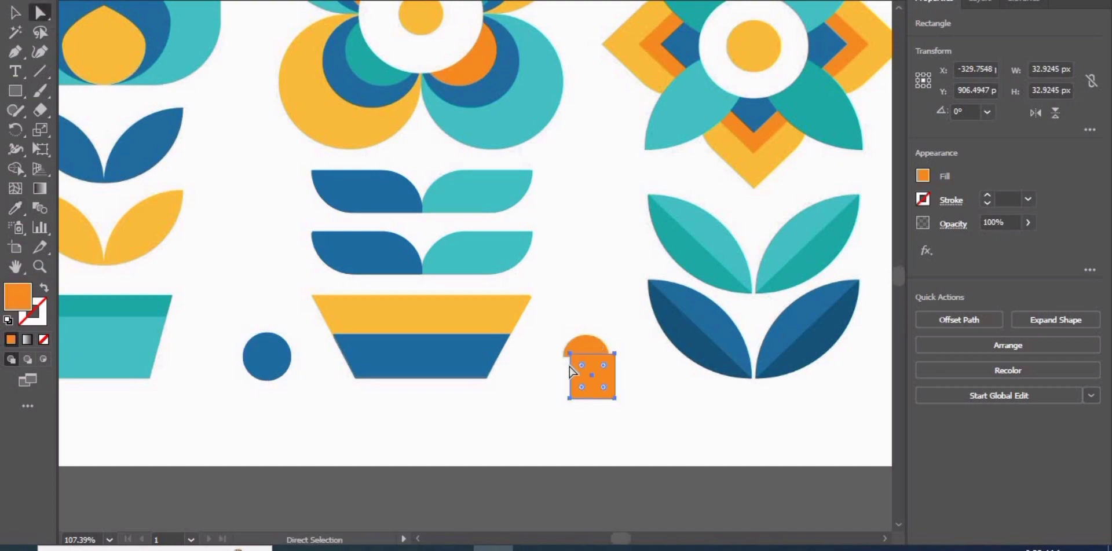
Step: Fully round the orange square's two top corners, shorten it to about 19 px, and fit it over the reference half circle
left_click_drag(603, 366, 598, 417)
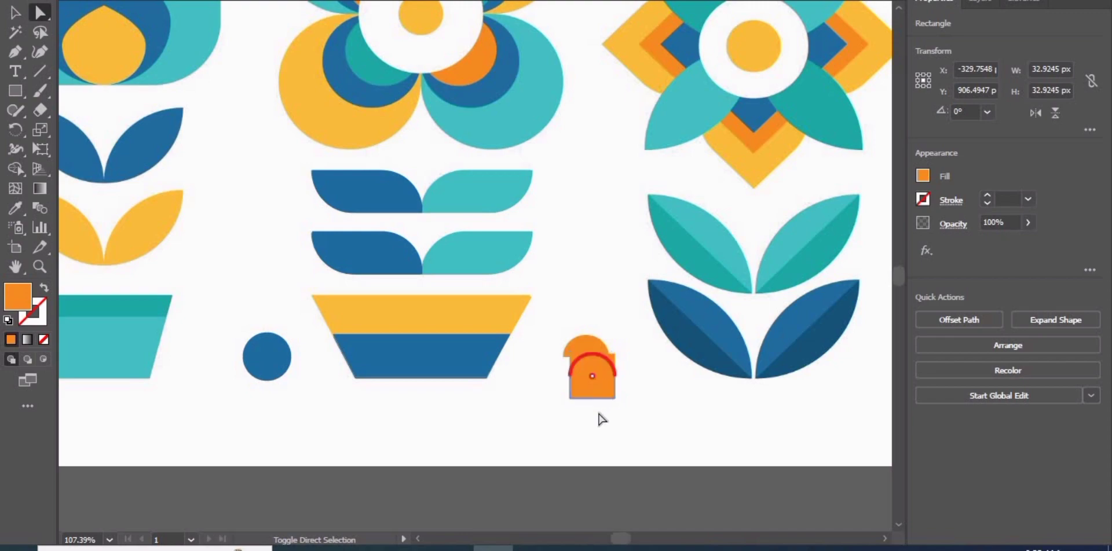
left_click(19, 13)
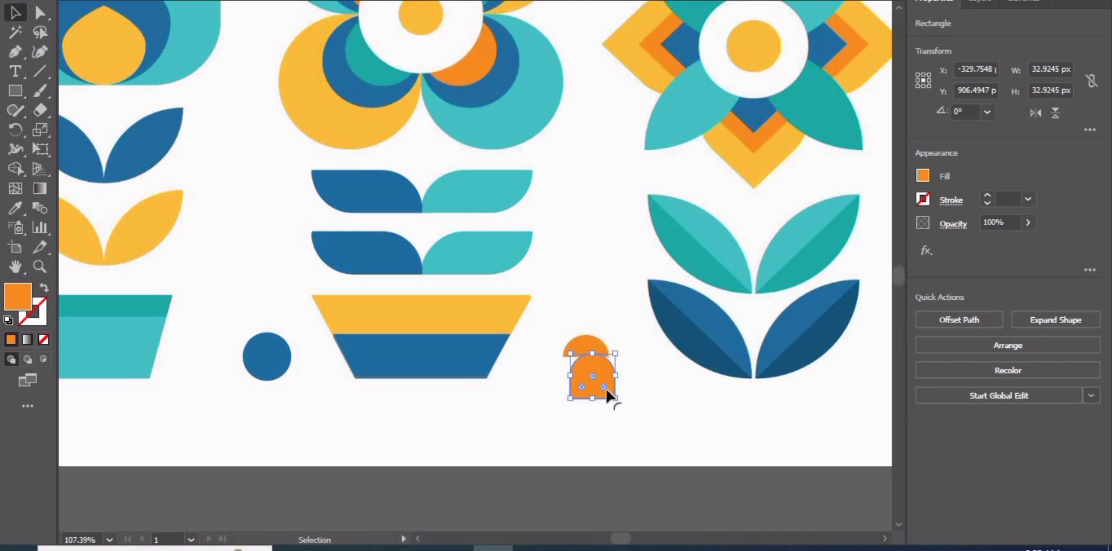
left_click_drag(595, 398, 597, 347)
Step: Trace the flower's upper-left petal as a square about 101 px wide with sampled teal fill and fully rounded corners
scroll(258, 228, "up", 5)
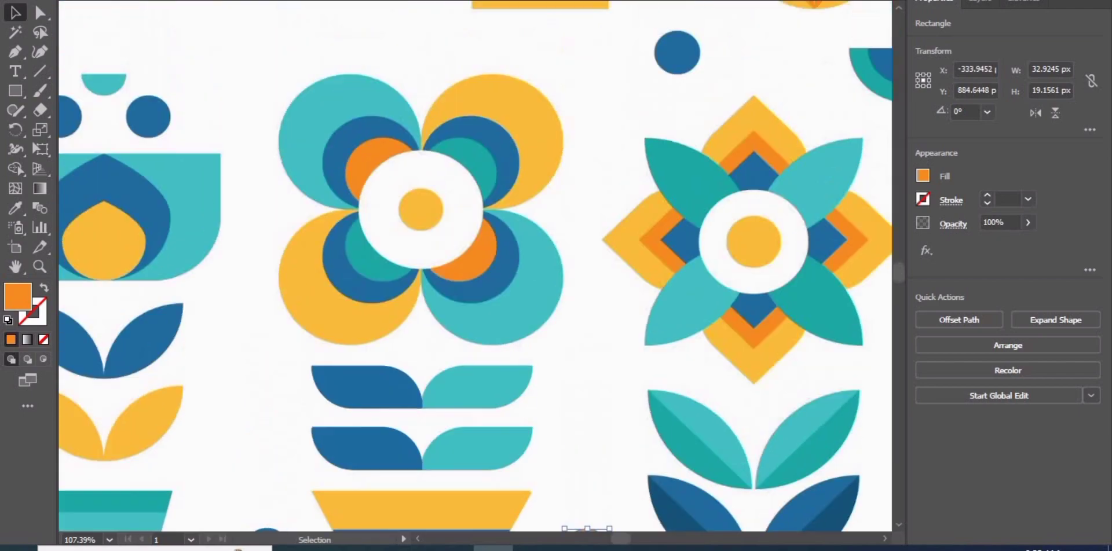
left_click(15, 91)
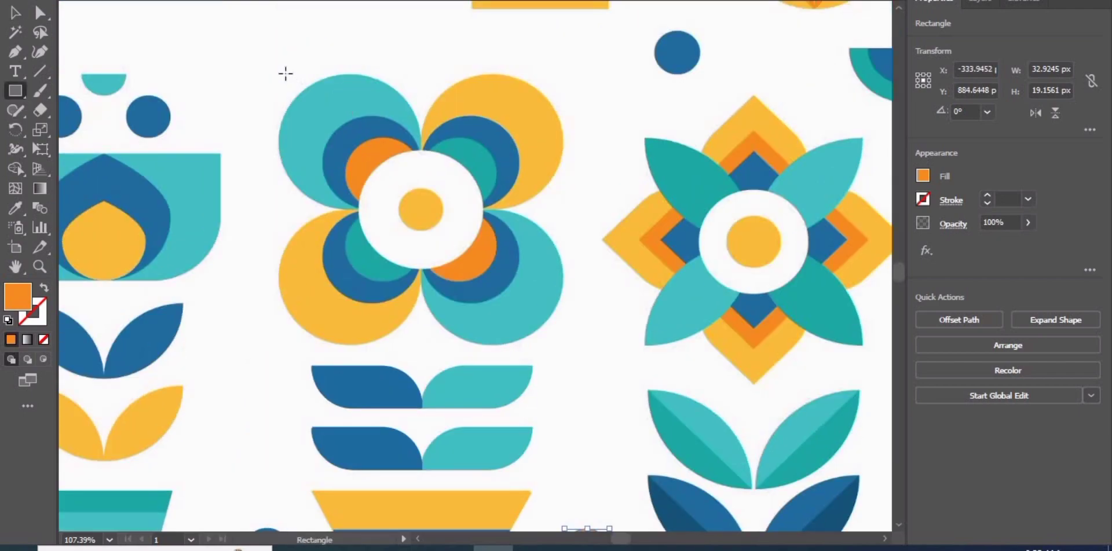
left_click_drag(395, 139, 423, 174)
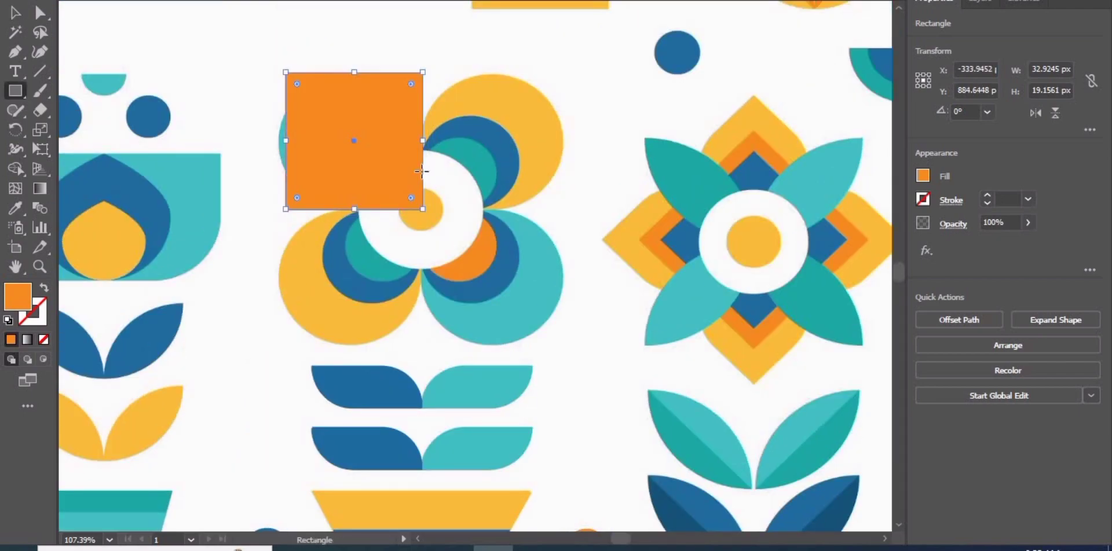
key("i")
left_click(40, 12)
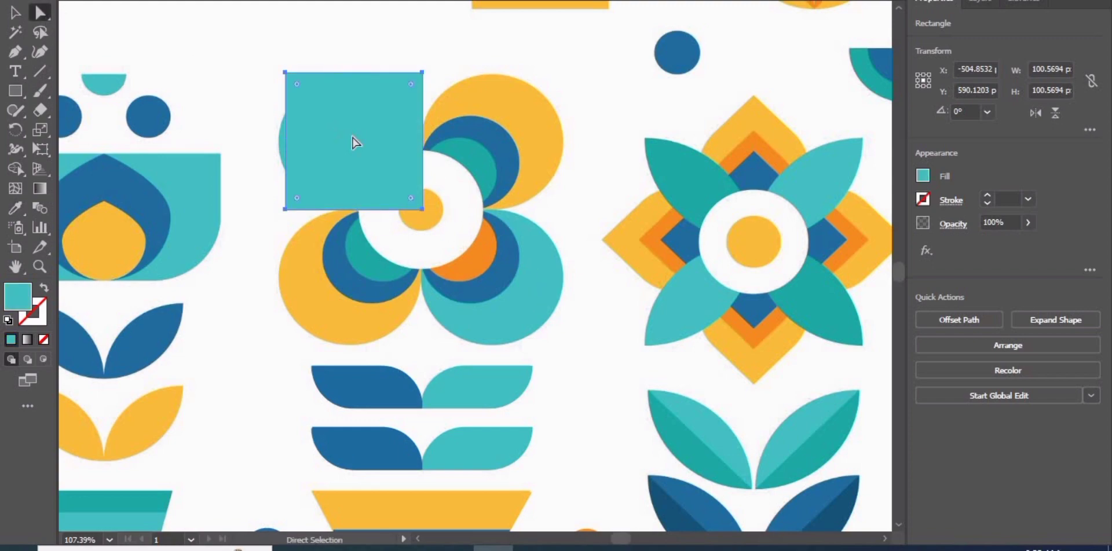
left_click_drag(301, 85, 444, 209)
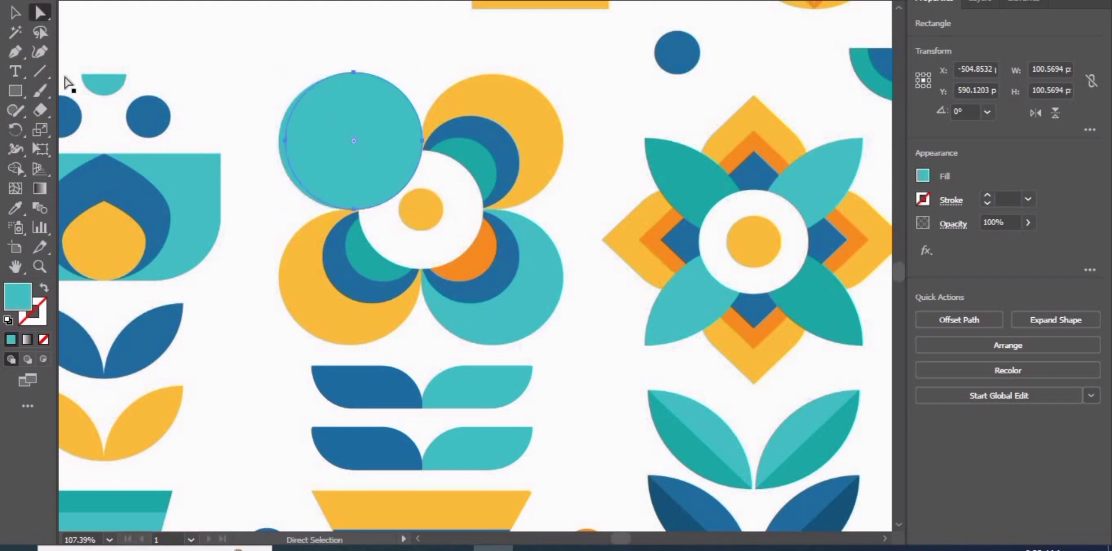
Step: Duplicate the teal circle over the other three petals and fill the upper-right and lower-left copies with the pot's yellow
left_click_drag(380, 172, 525, 307)
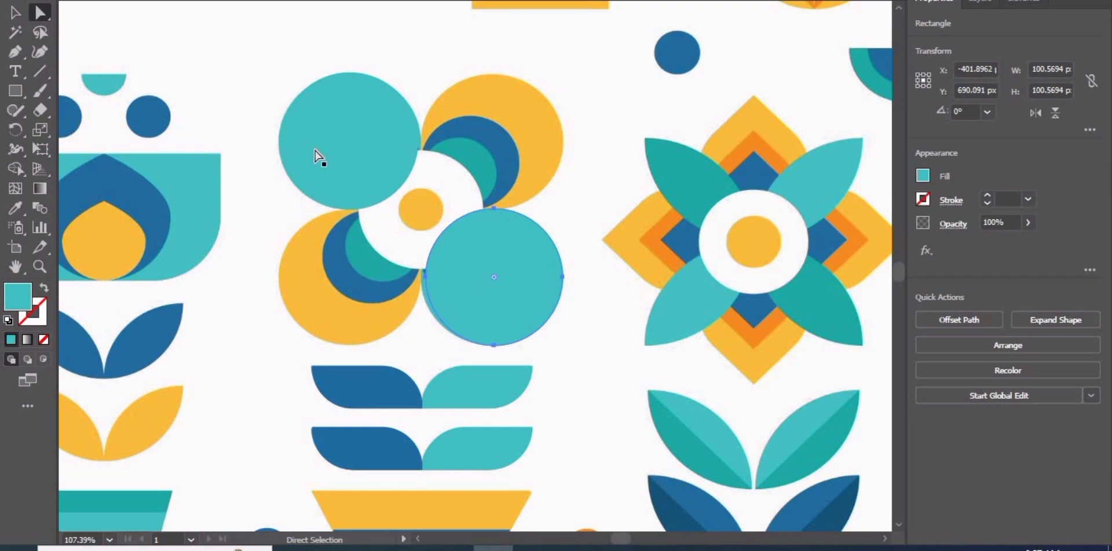
left_click_drag(317, 155, 466, 169)
left_click(359, 283)
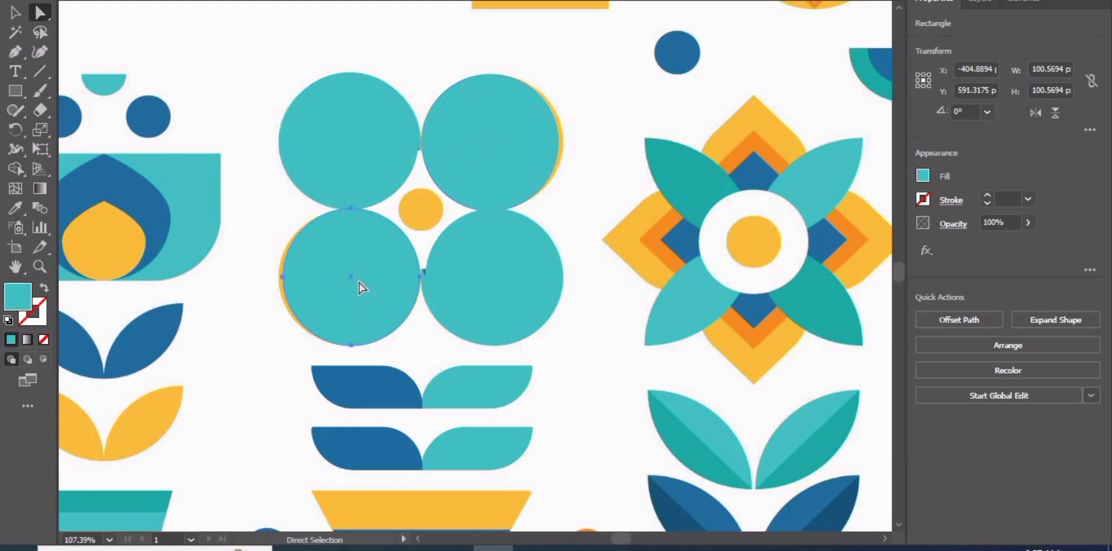
left_click(504, 160, "shift")
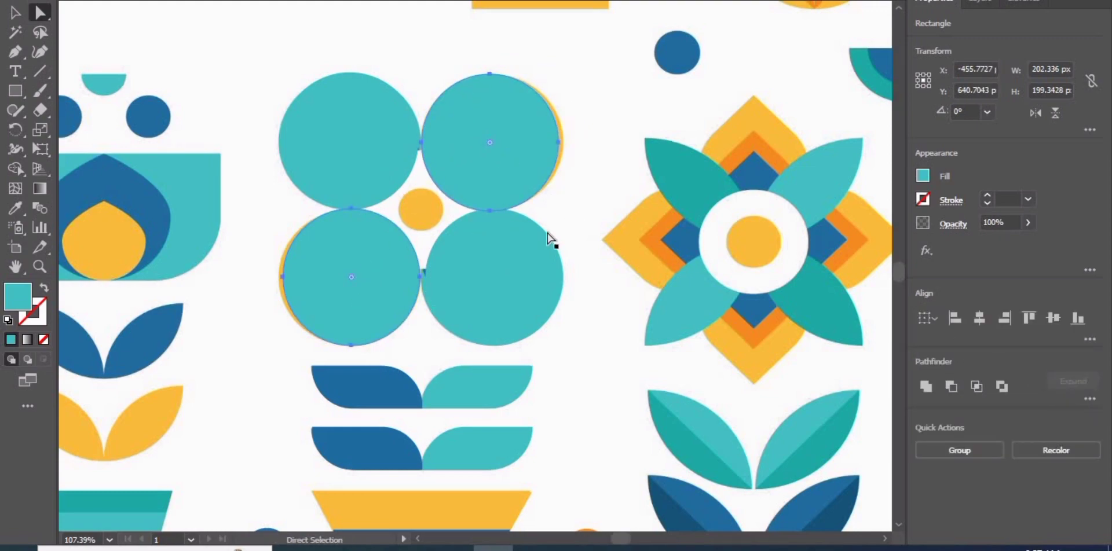
key("i")
left_click(486, 504)
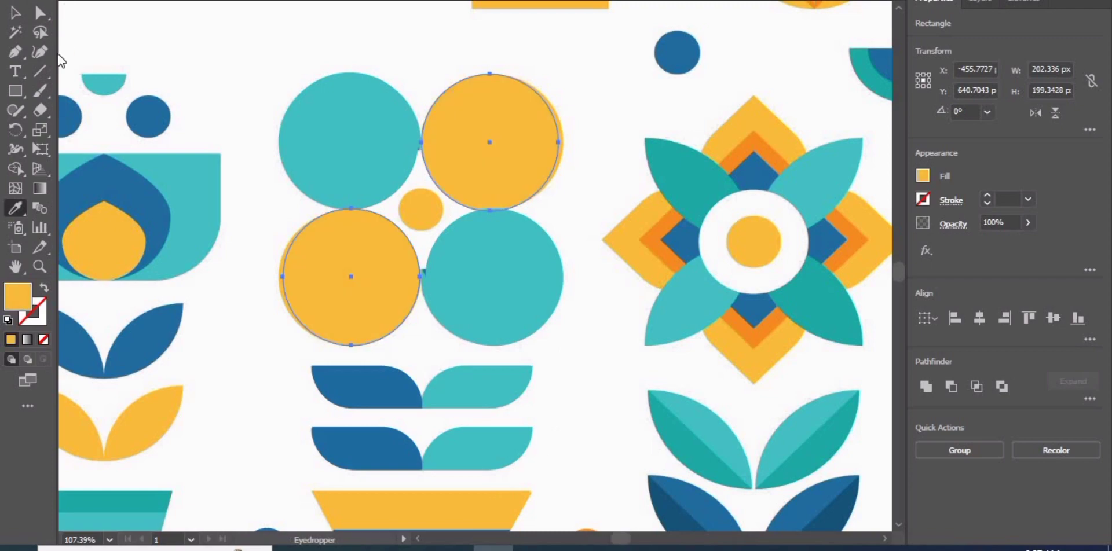
left_click(40, 12)
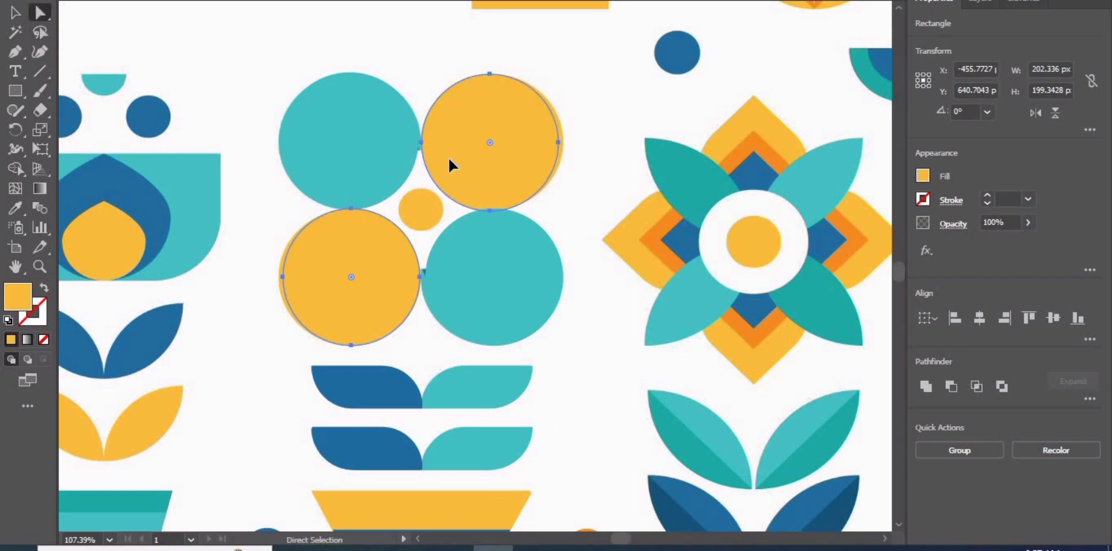
Step: Align the top edges of the upper teal and yellow petal circles and group the two circles
left_click(393, 173)
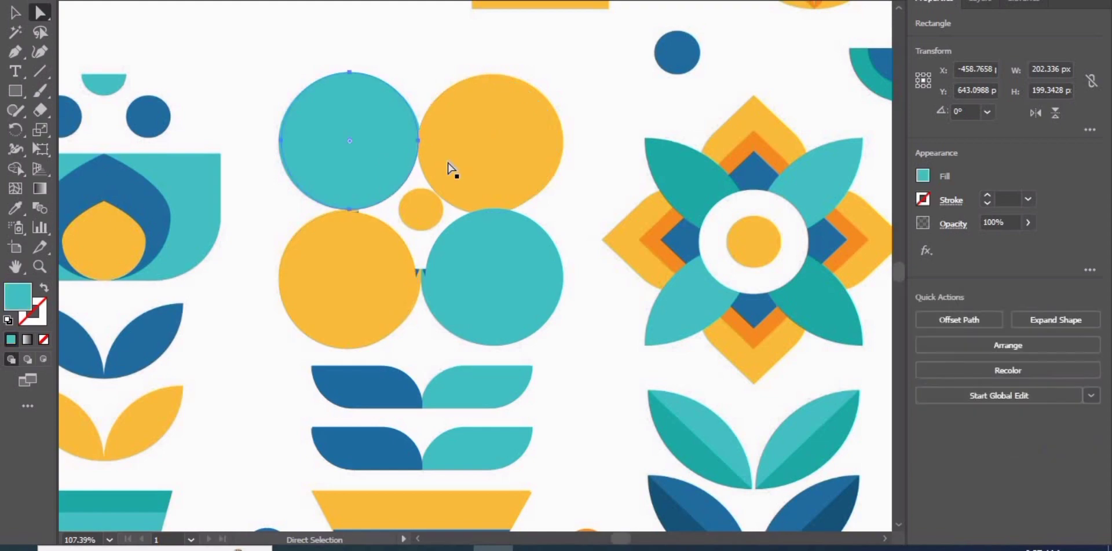
left_click(450, 169, "shift")
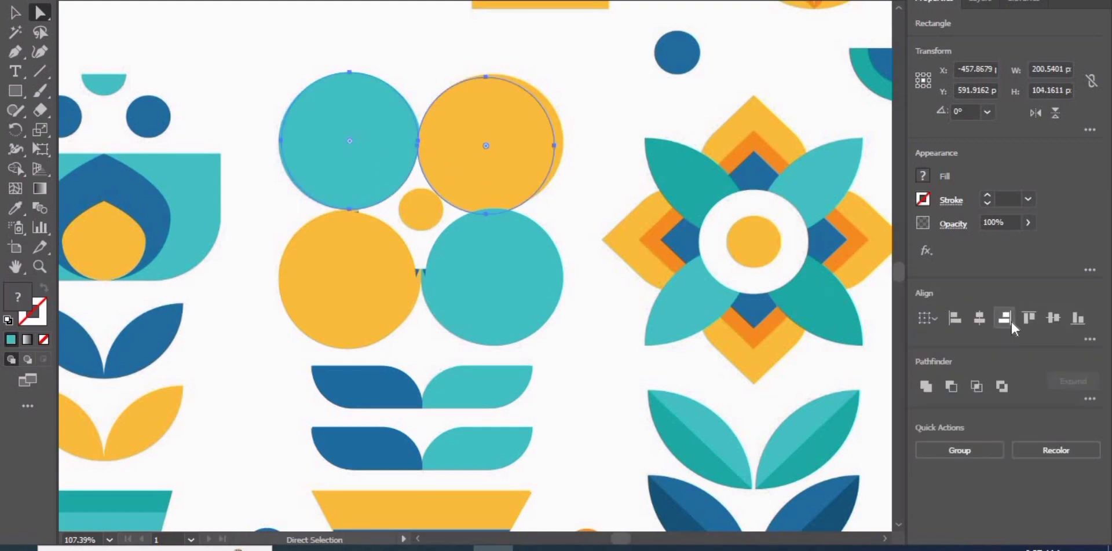
left_click(1010, 320)
key("ctrl+z")
left_click(1030, 318)
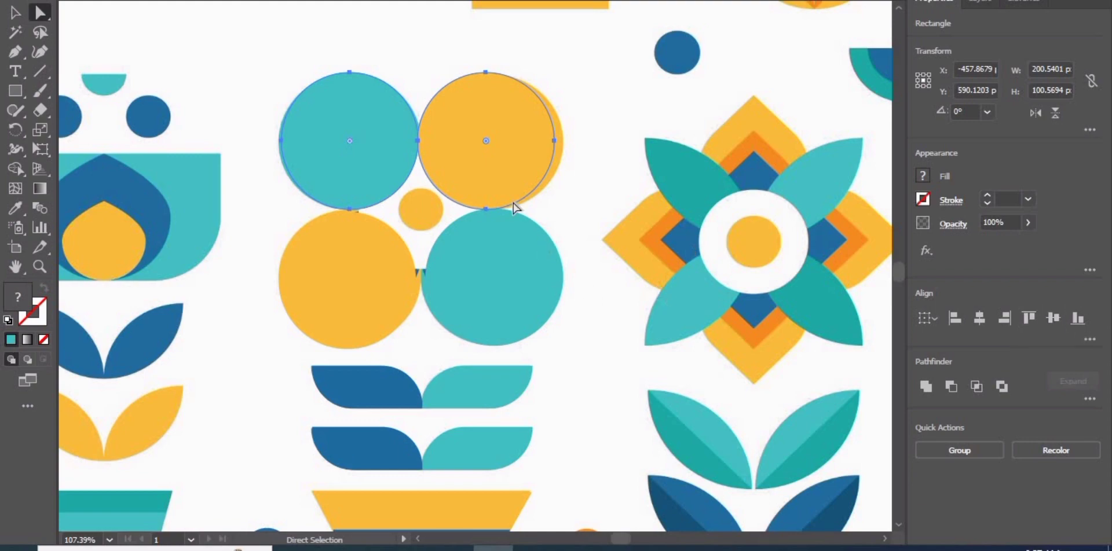
left_click(963, 453)
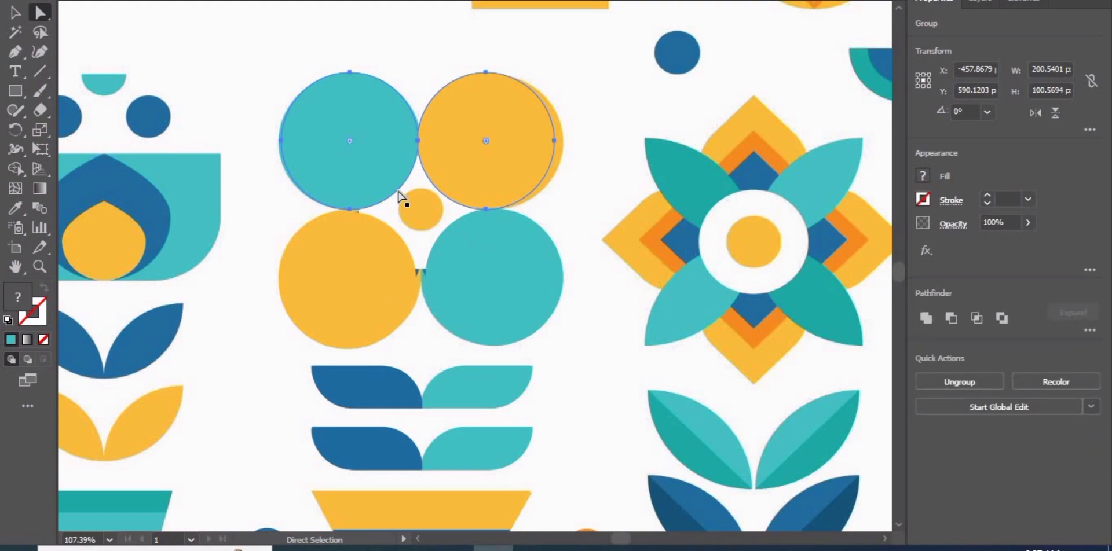
Step: Remove the separate lower-left yellow and lower-right teal petal circles
left_click(380, 248)
key("ctrl+shift+bracketleft")
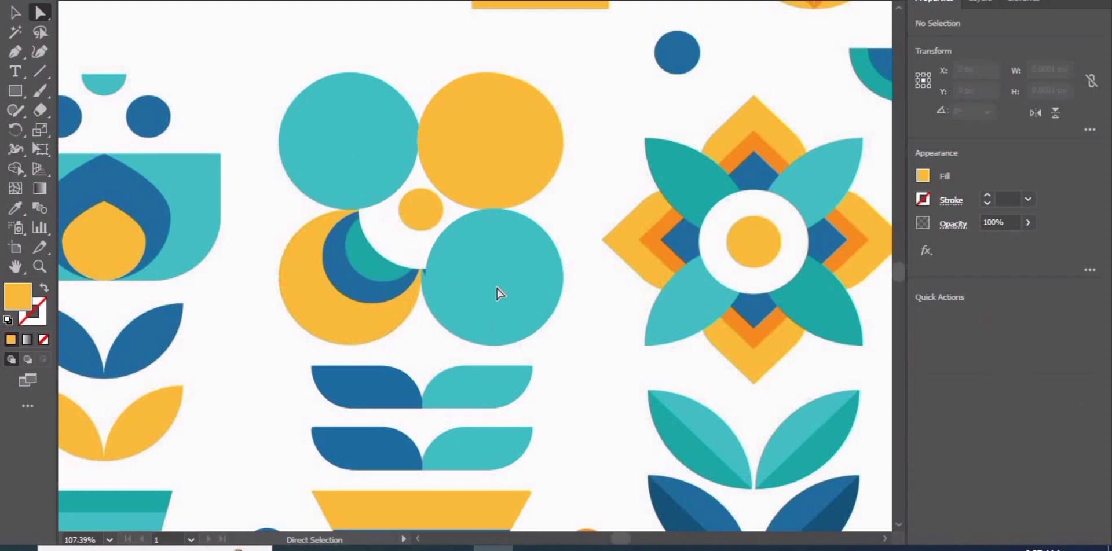
left_click(496, 294)
key("ctrl+shift+bracketleft")
Step: Duplicate the grouped upper teal and yellow petal circles directly below the original pair
left_click(268, 180)
left_click(347, 145)
key("v")
left_click(462, 171)
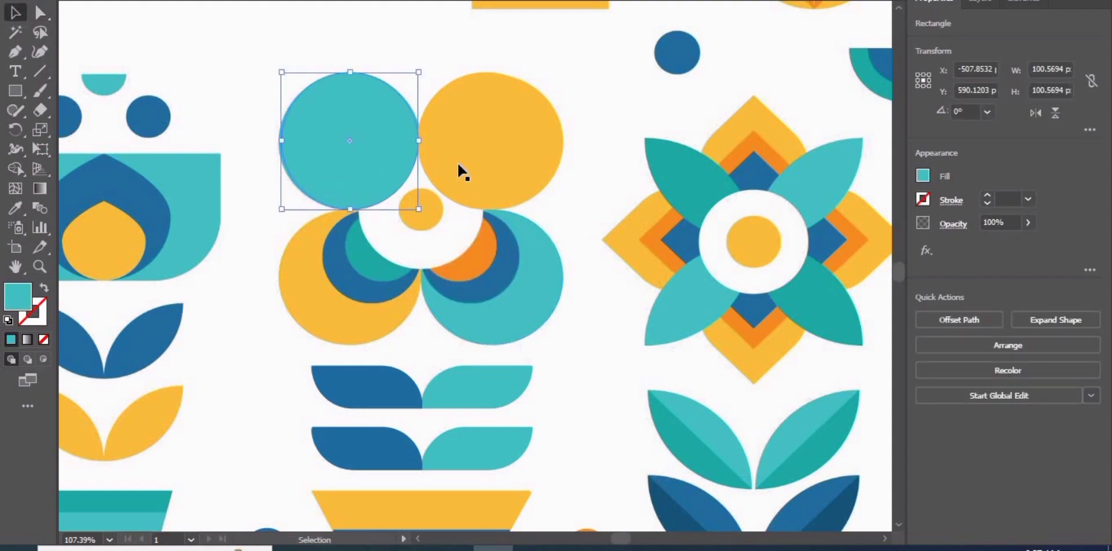
left_click(409, 187, "shift")
left_click(397, 155)
left_click_drag(397, 155, 391, 270)
Step: Align the left edges of the upper and lower petal pairs and group all four circles
left_click(367, 166)
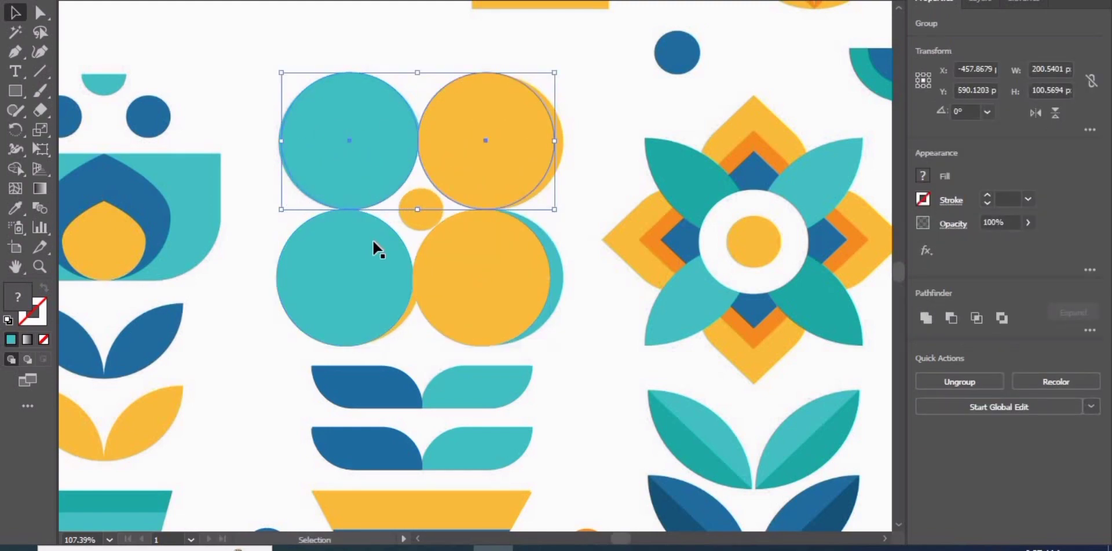
left_click(373, 241, "shift")
left_click(955, 318)
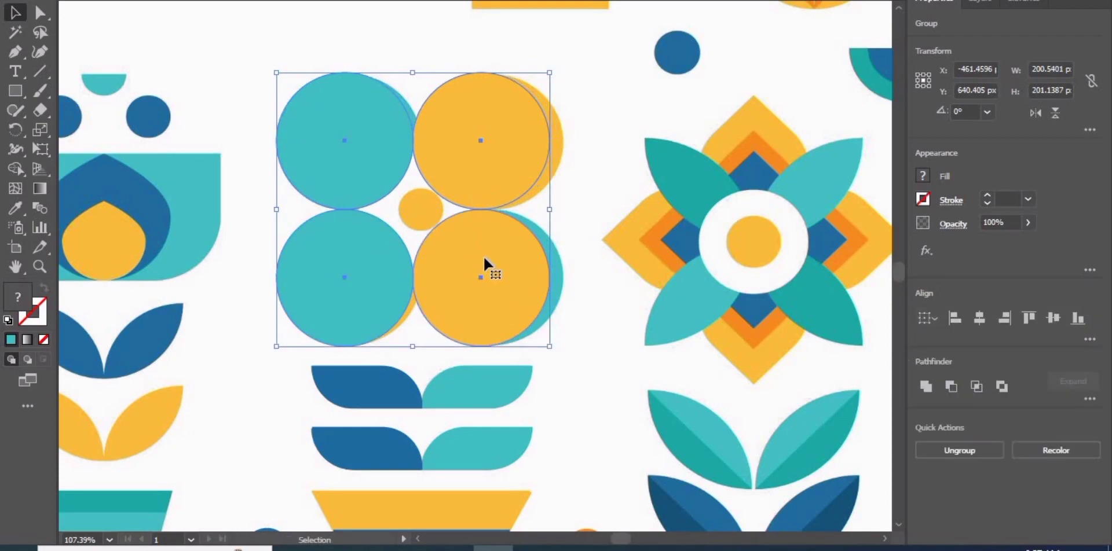
left_click(944, 450)
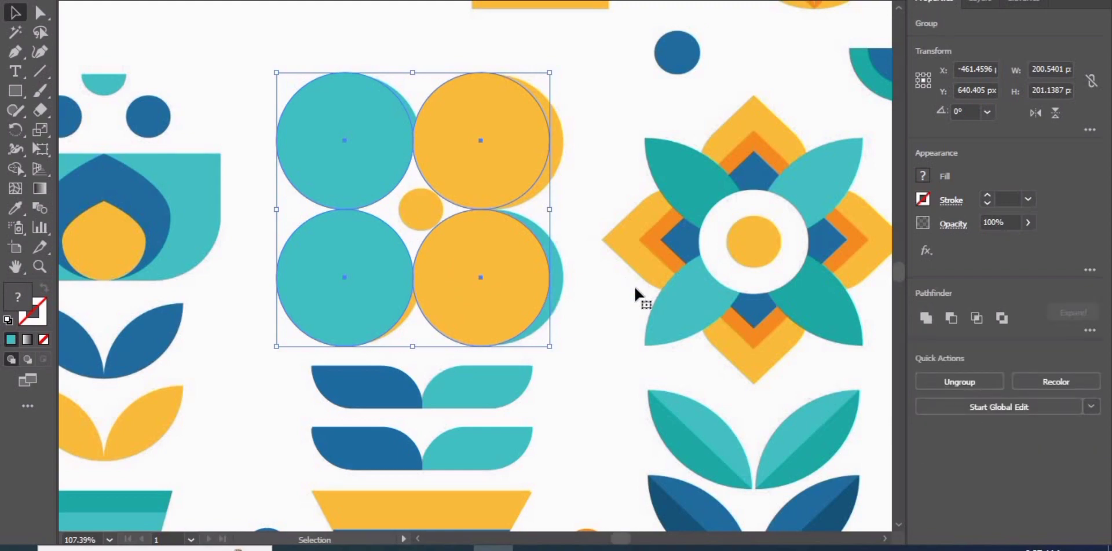
Step: Move the four-petal group off the reference bloom, over the neighbouring flower
left_click(502, 209)
left_click_drag(360, 149, 583, 168)
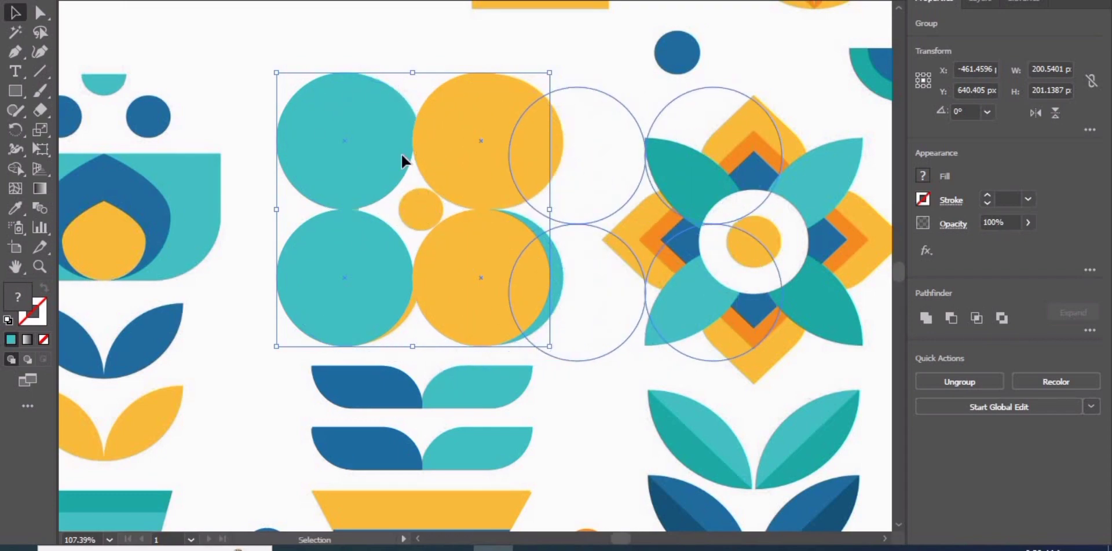
left_click_drag(404, 161, 622, 188)
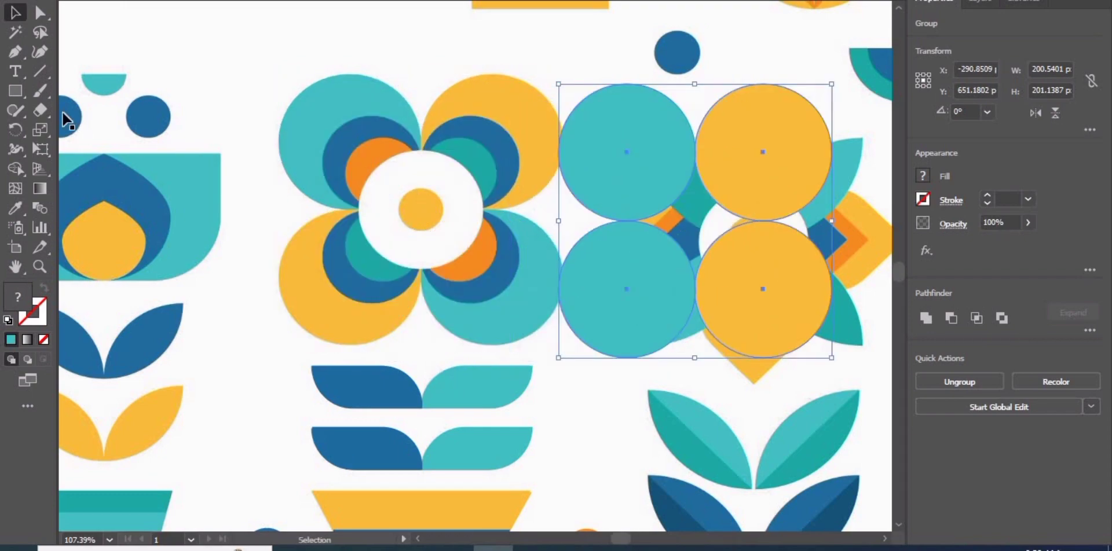
Step: Trace the upper-left blue inner circle as a fully rounded square about 69 px wide with sampled blue fill, and duplicate it over the upper-right one
left_click(15, 91)
left_click_drag(331, 114, 405, 209)
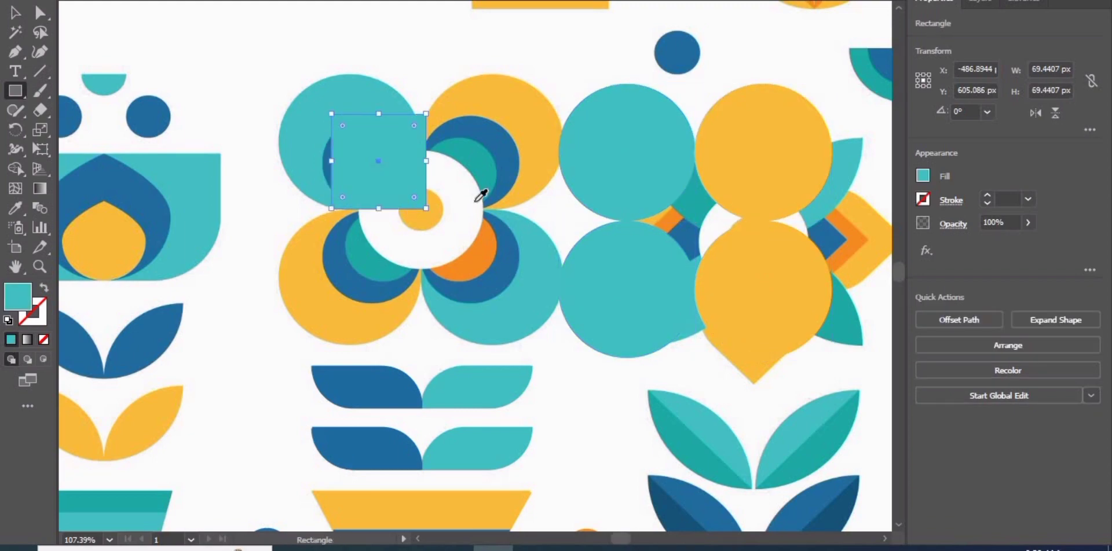
key("i")
left_click(511, 130)
key("a")
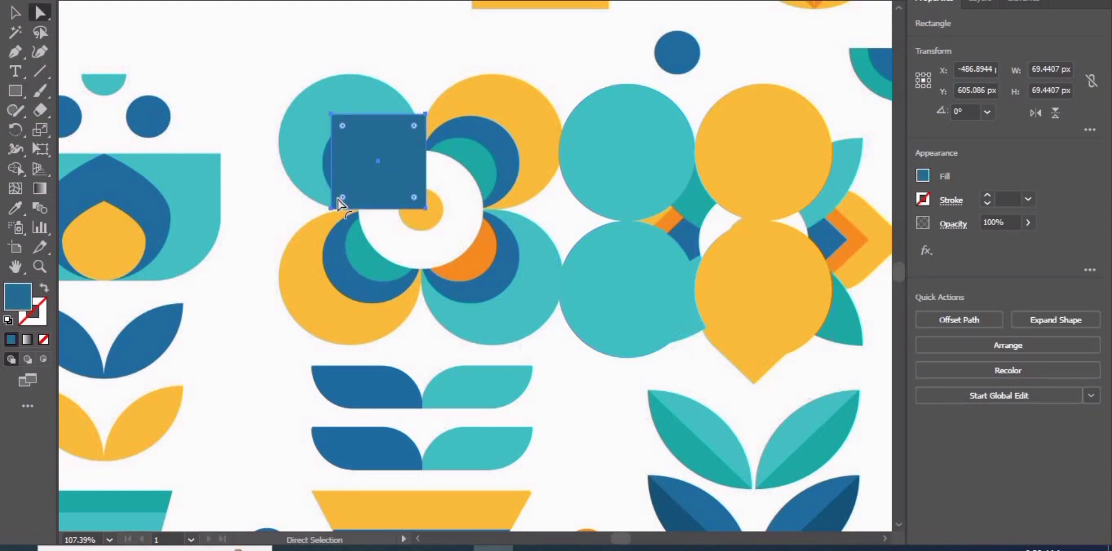
left_click_drag(425, 156, 423, 249)
key("Delete")
left_click(385, 179)
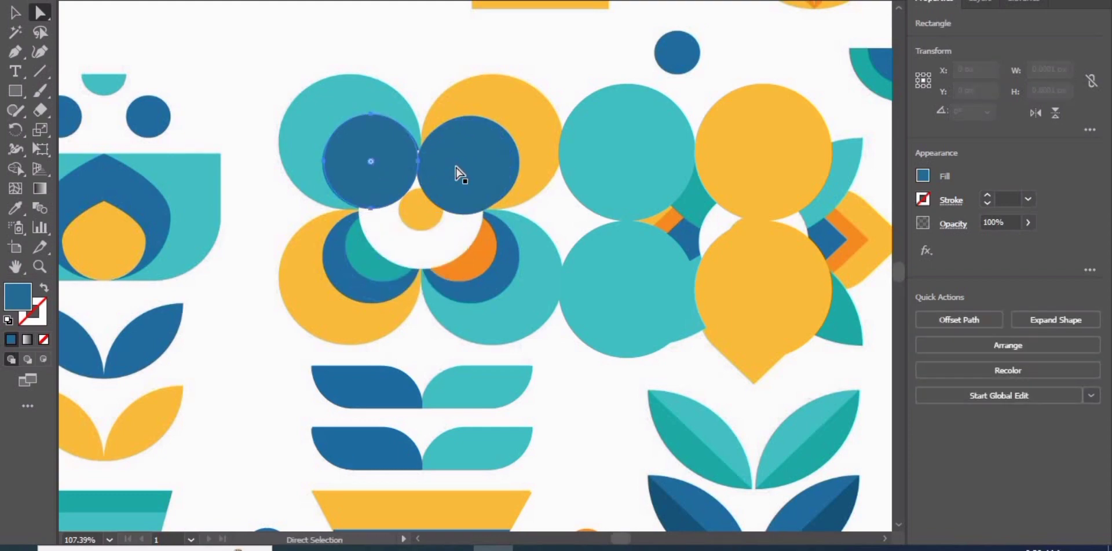
Step: Align the top edges of the two blue inner circles and group them
left_click(461, 173)
left_click(409, 171, "shift")
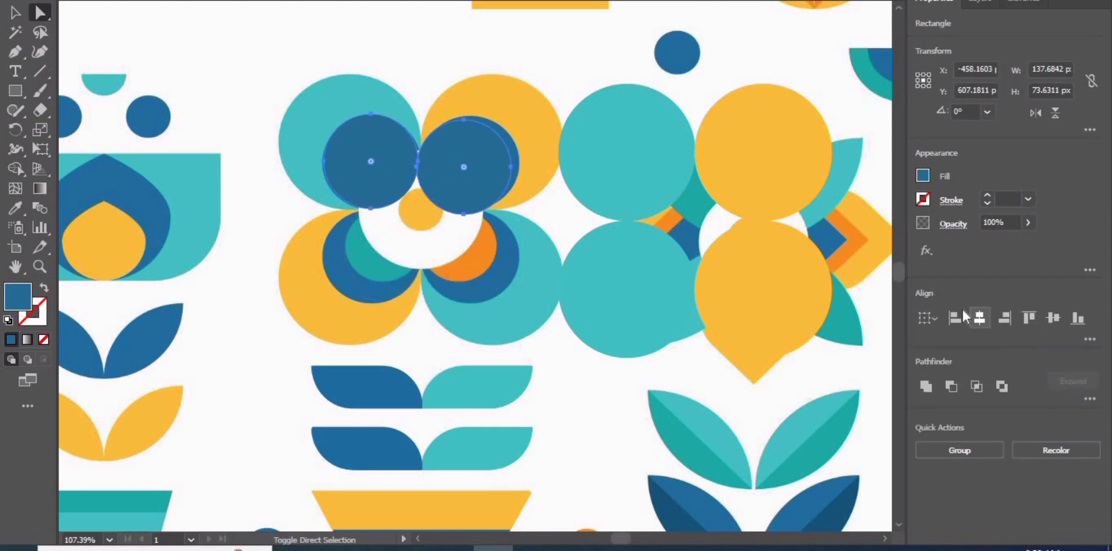
left_click(1028, 318)
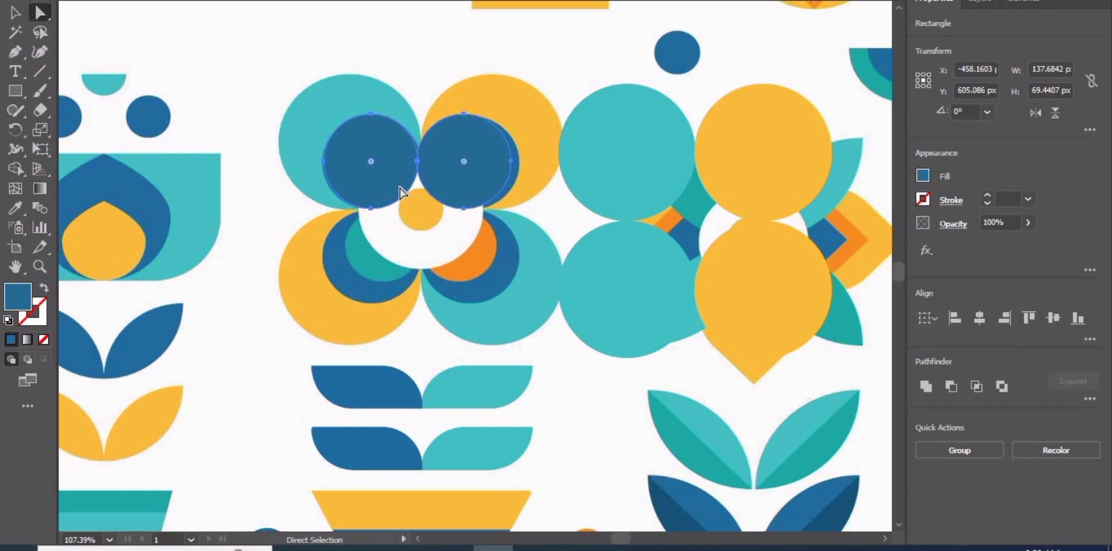
left_click(960, 450)
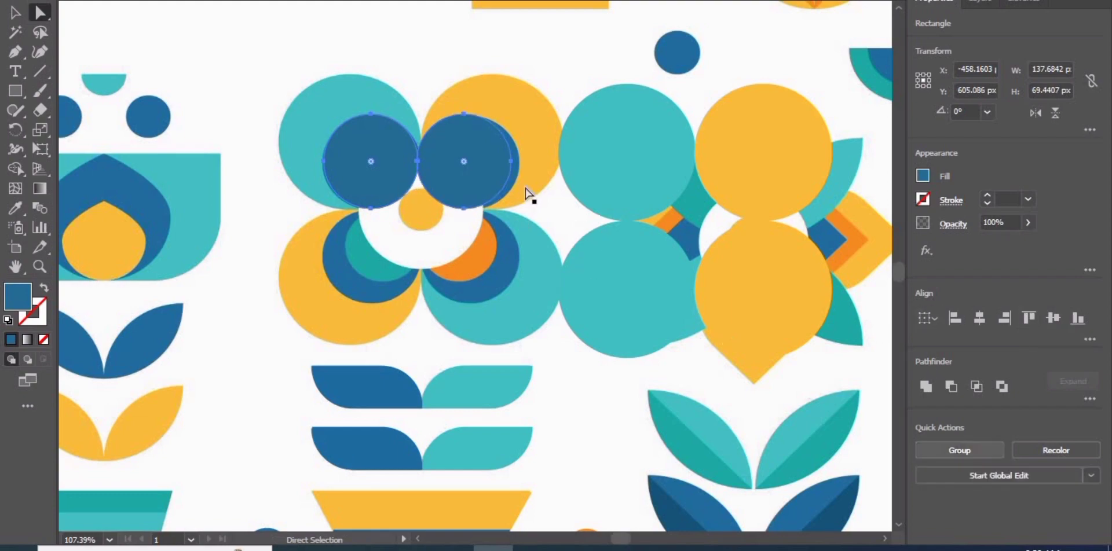
Step: Duplicate the blue circle pair over the lower petals and align the left edges of both pairs
left_click_drag(374, 186, 380, 284)
left_click(378, 199)
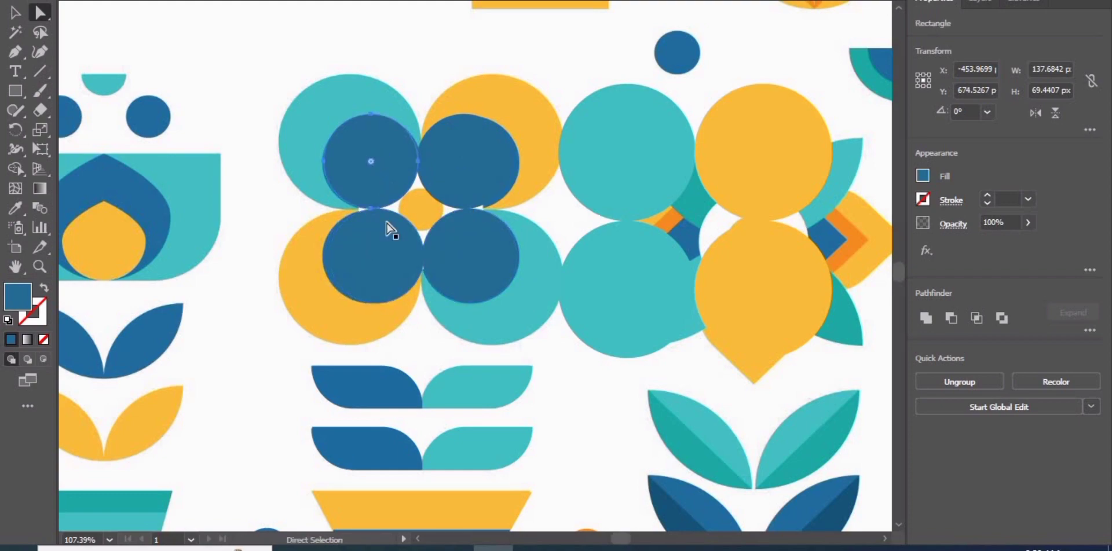
key("v")
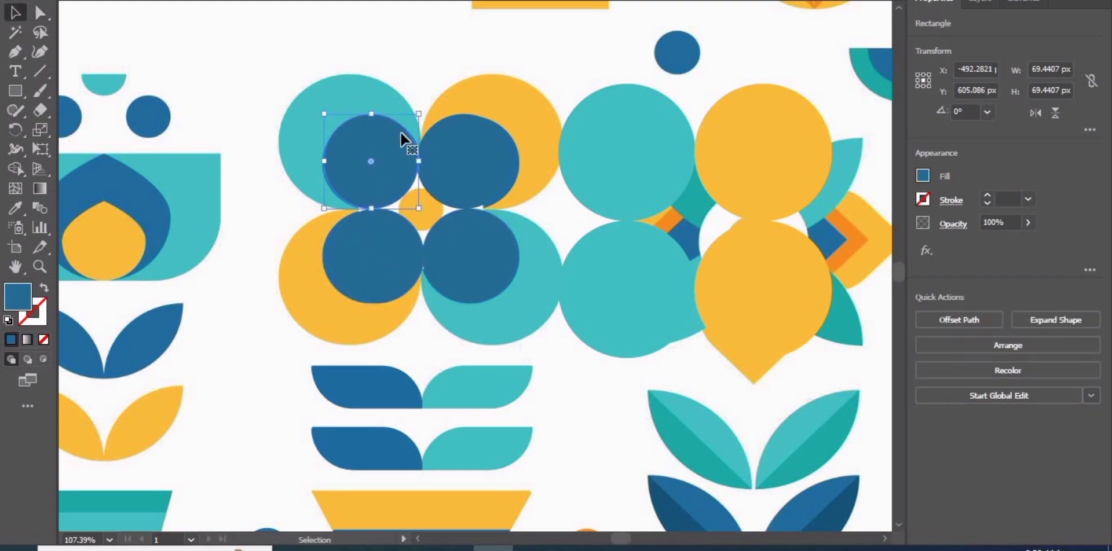
left_click(451, 164)
left_click(352, 251, "shift")
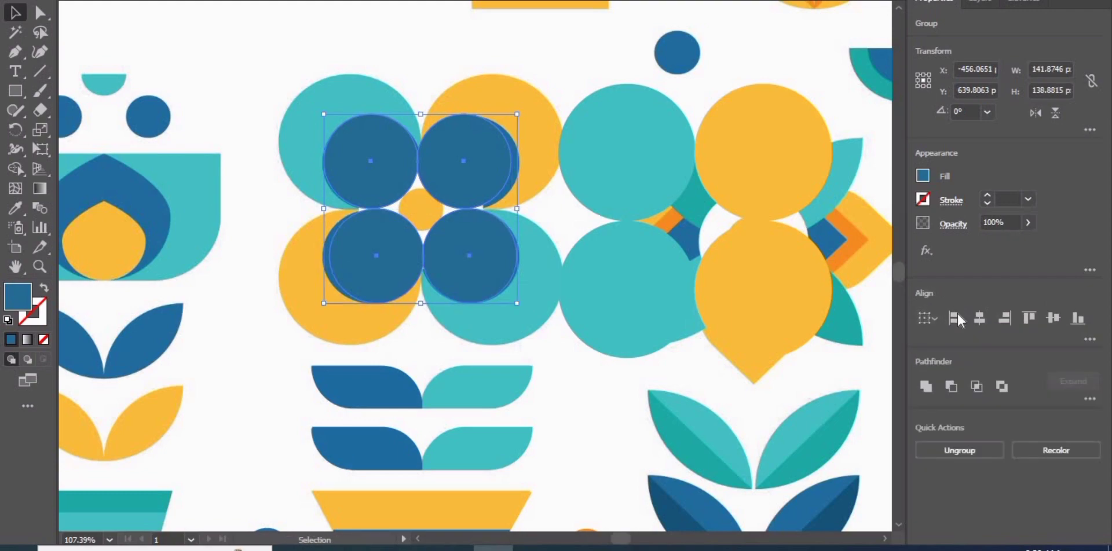
left_click(955, 318)
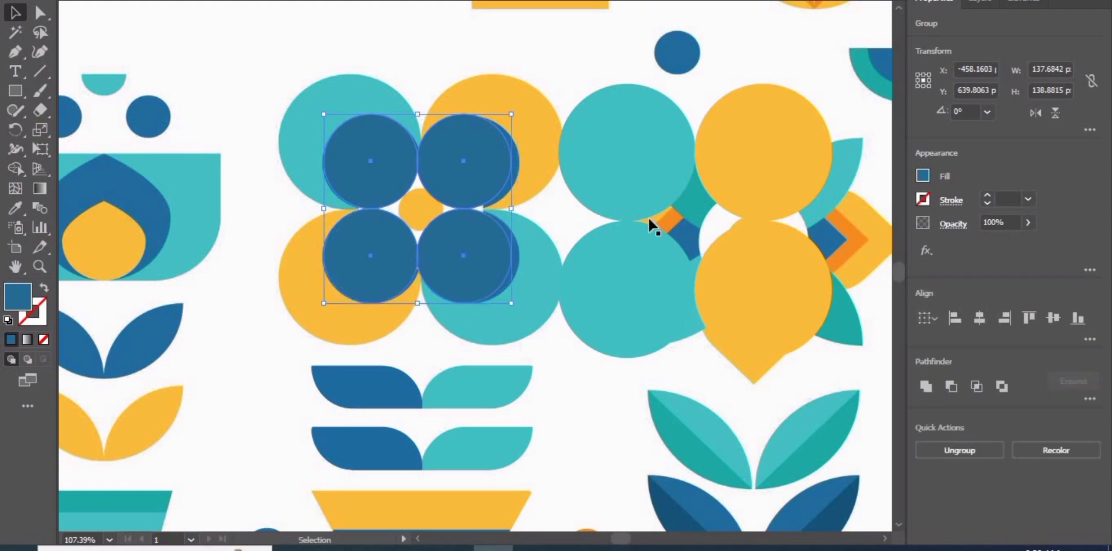
left_click(942, 450)
left_click_drag(478, 183, 752, 199)
left_click(581, 144, "shift")
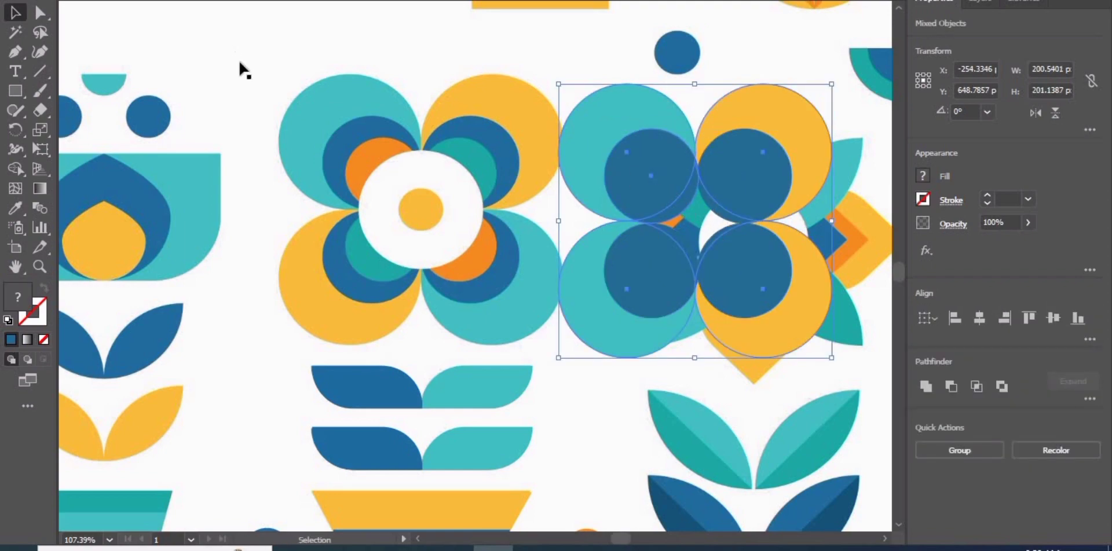
key("ctrl+g")
left_click(249, 78)
left_click(648, 161)
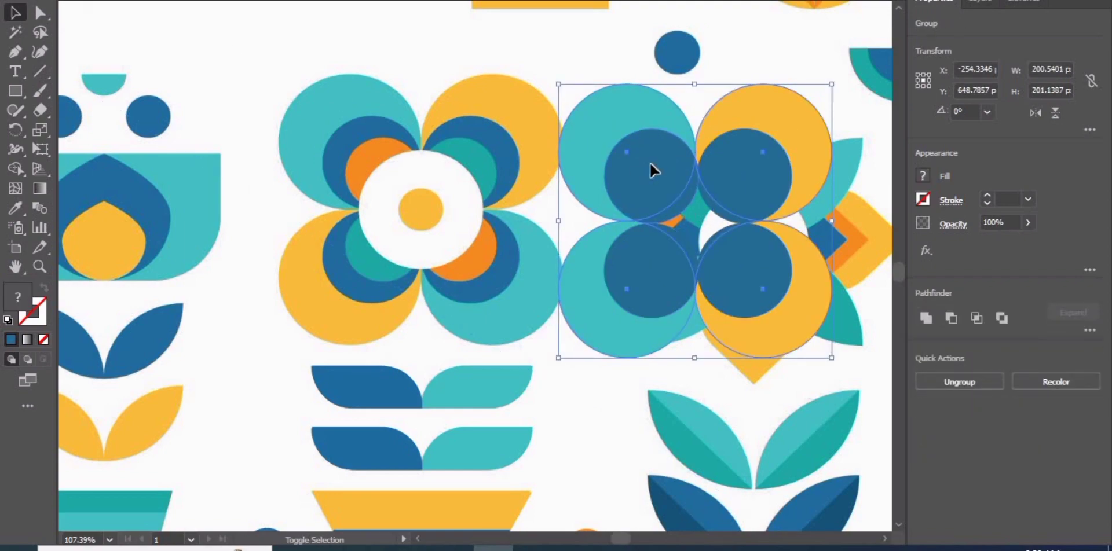
key("ctrl+shift+g")
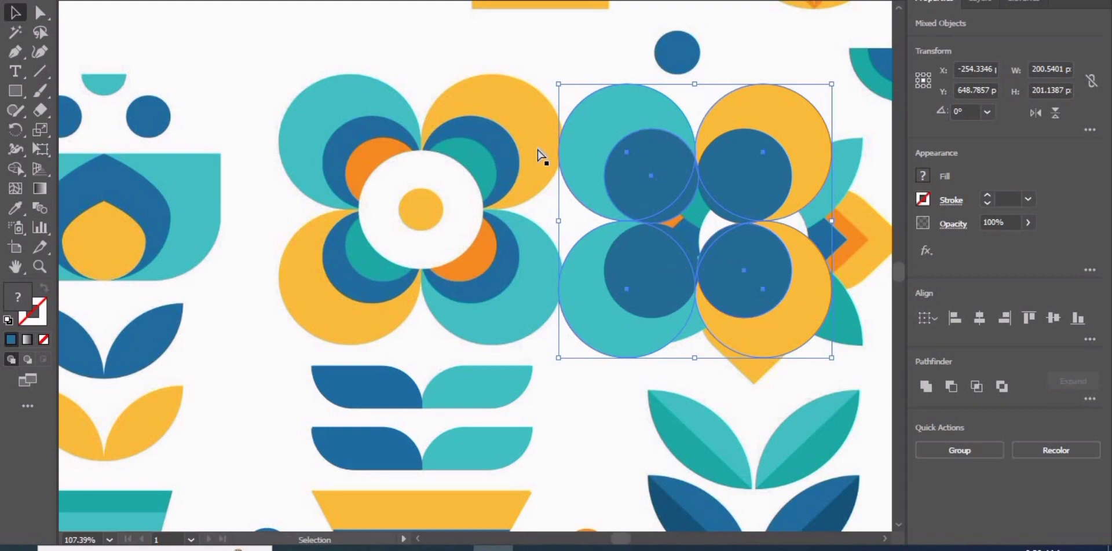
key("ctrl+z")
key("ctrl+z")
key("ctrl+z")
Step: Group the four blue circles, place them over the four-petal group, and select both groups
left_click(959, 450)
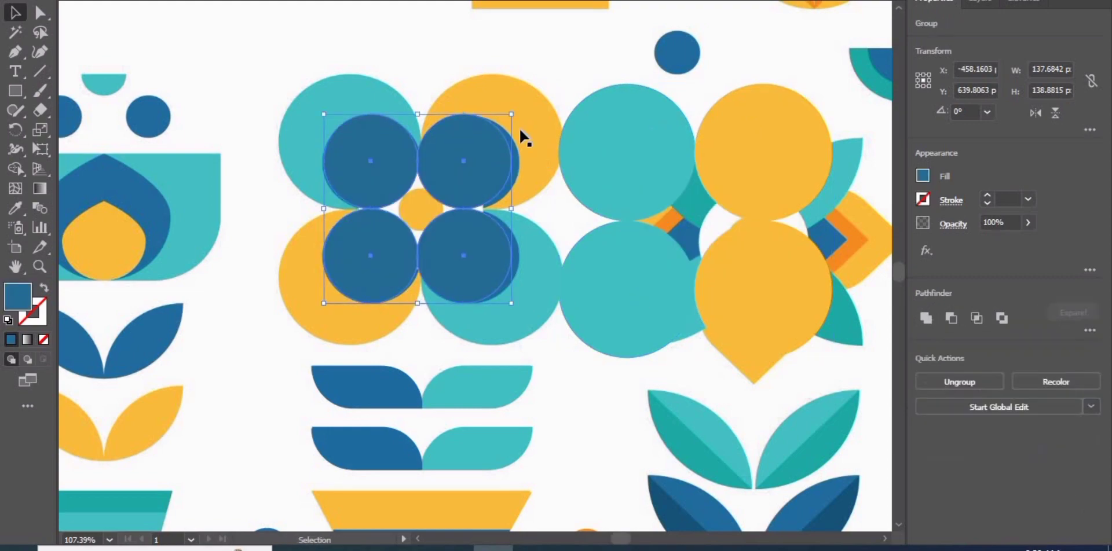
left_click_drag(460, 175, 740, 195)
left_click(571, 135)
left_click(669, 178, "shift")
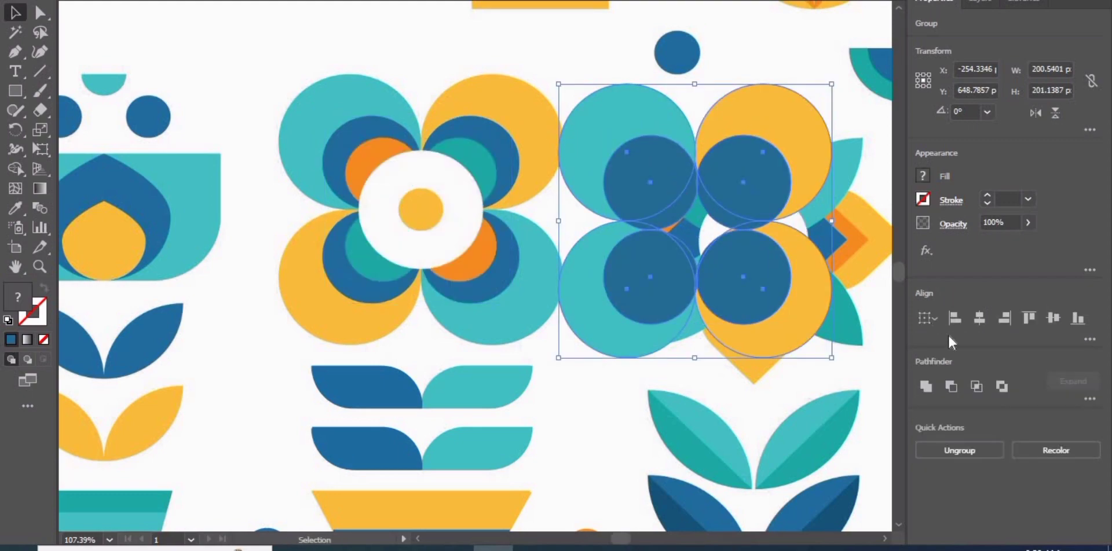
Step: Center the blue circle group on the petal group horizontally and vertically, and group the two together
left_click(981, 317)
left_click(1048, 317)
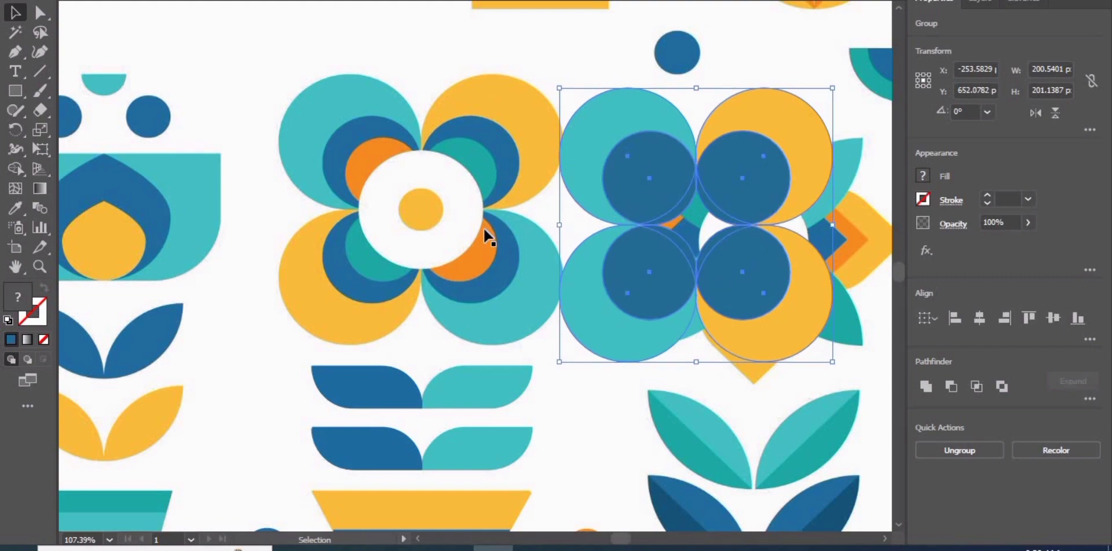
left_click(186, 110)
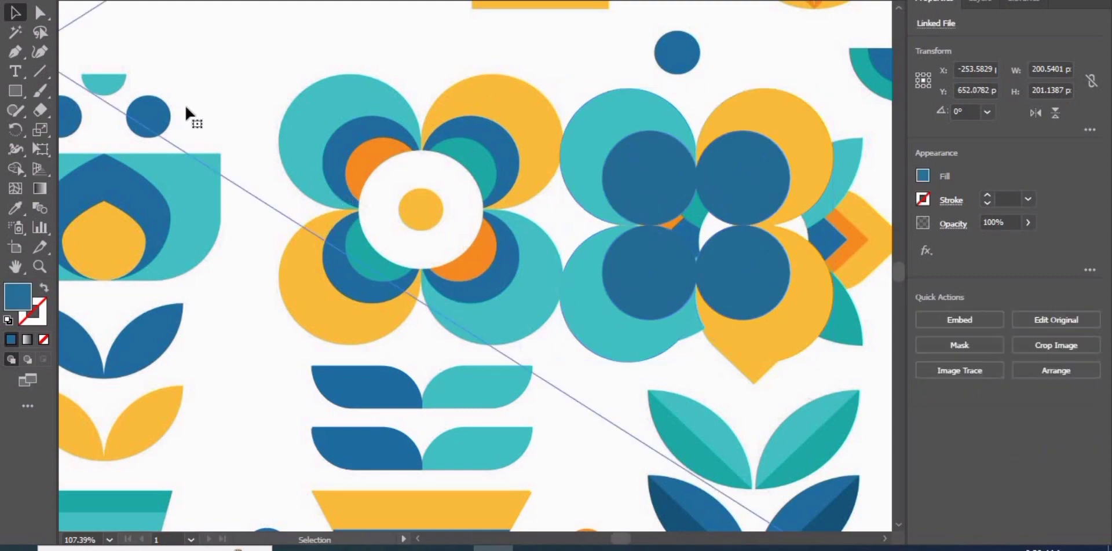
left_click(651, 164)
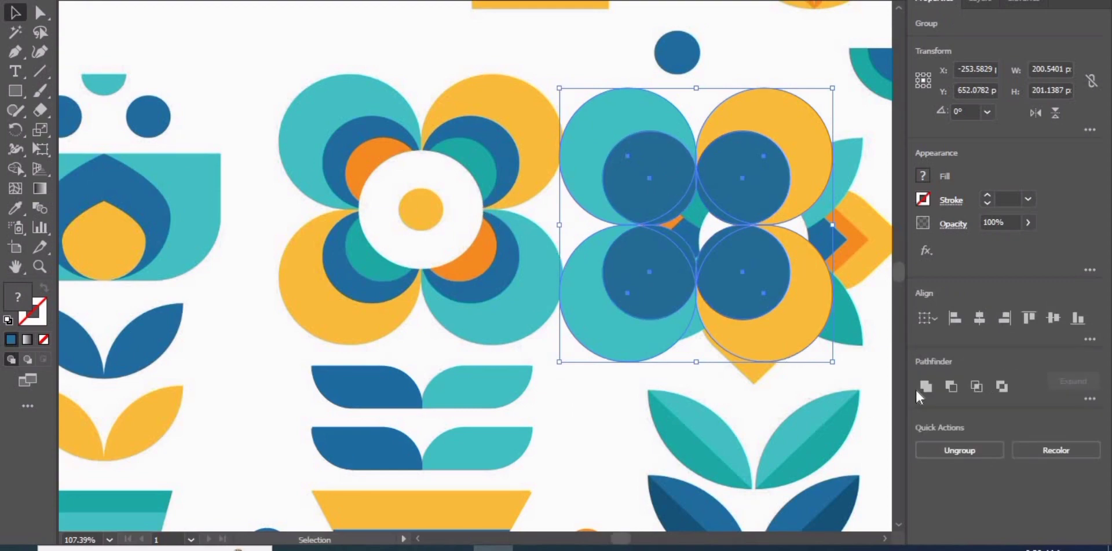
left_click(943, 453)
left_click(223, 156)
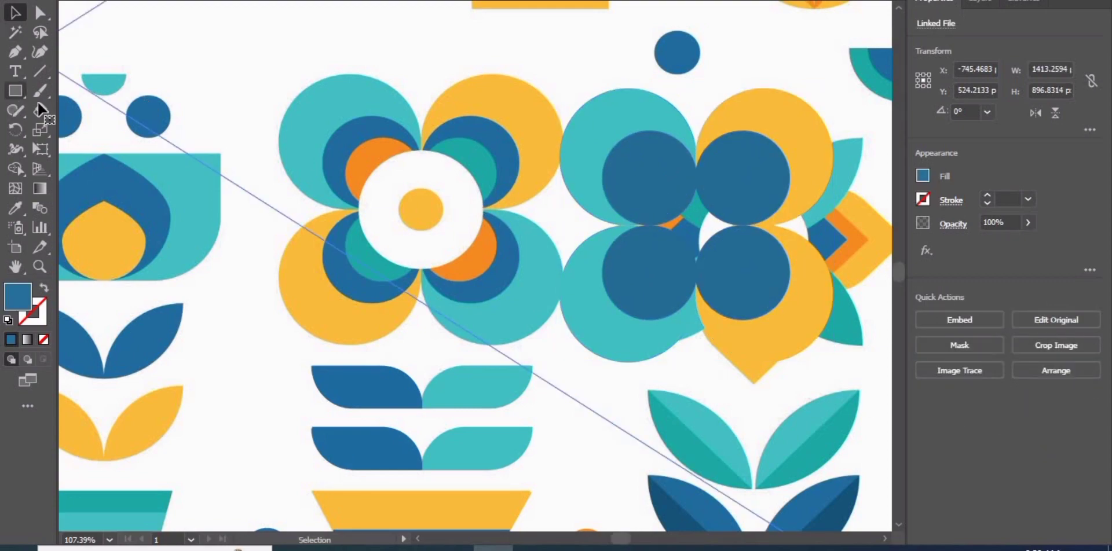
Step: Trace the upper-left petal's orange accent as a square about 47 px wide with sampled orange fill and fully rounded corners
left_click(15, 91)
left_click_drag(352, 149, 416, 213)
key("i")
left_click(406, 142)
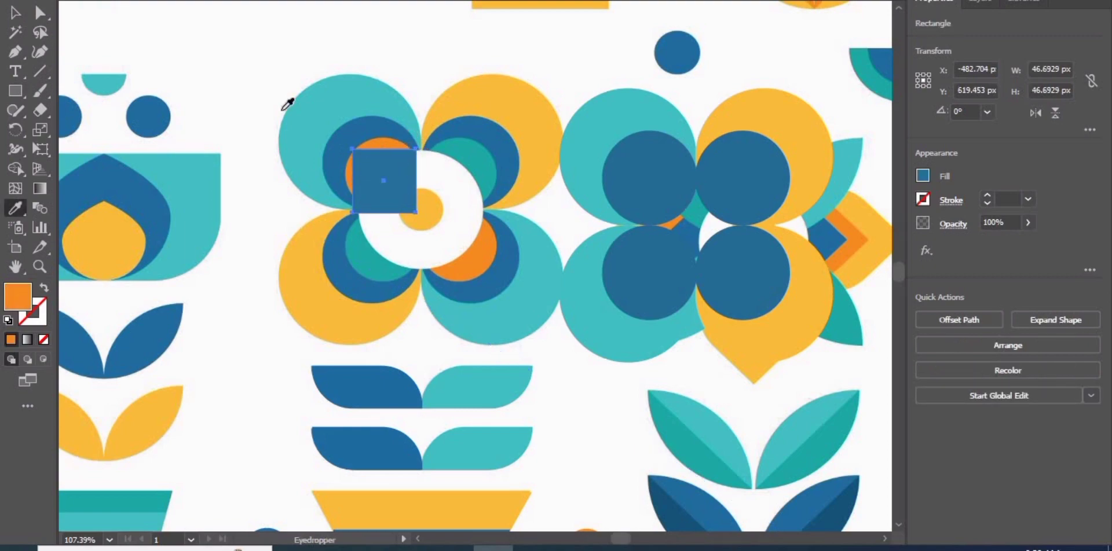
key("a")
left_click_drag(405, 161, 468, 241)
key("i")
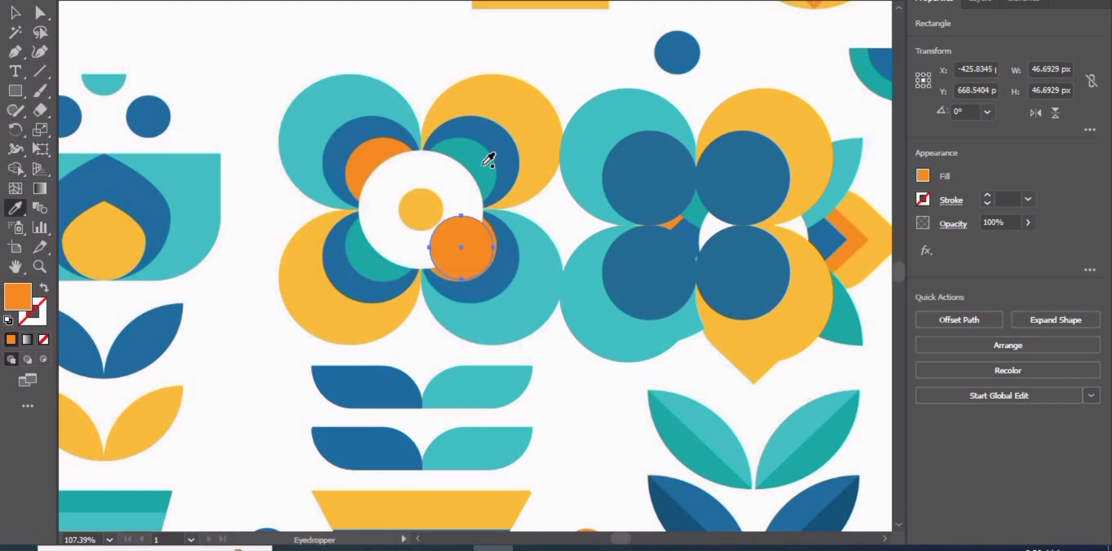
left_click(484, 165)
left_click(40, 13)
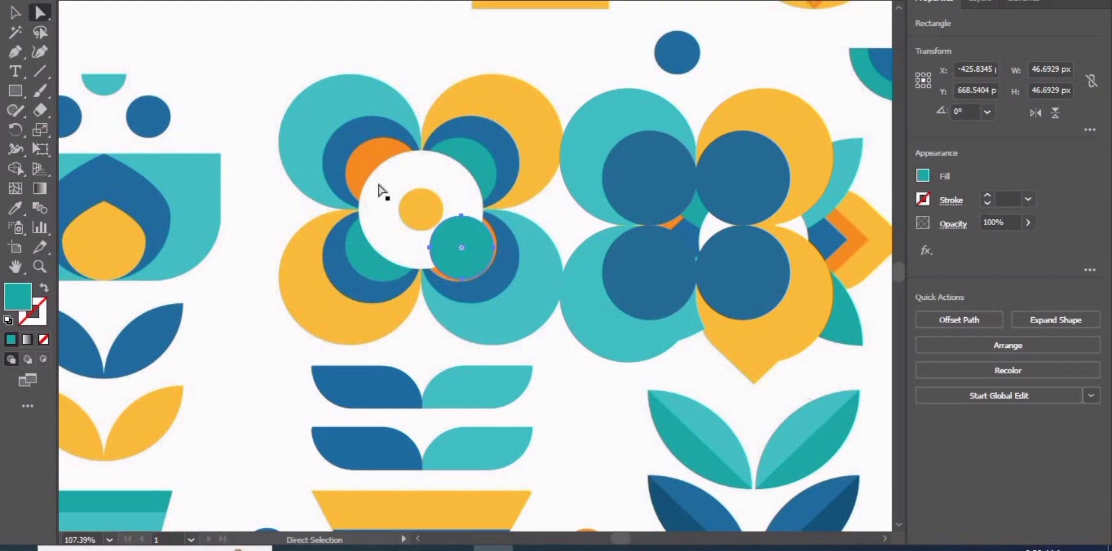
key("ctrl+z")
key("ctrl+z")
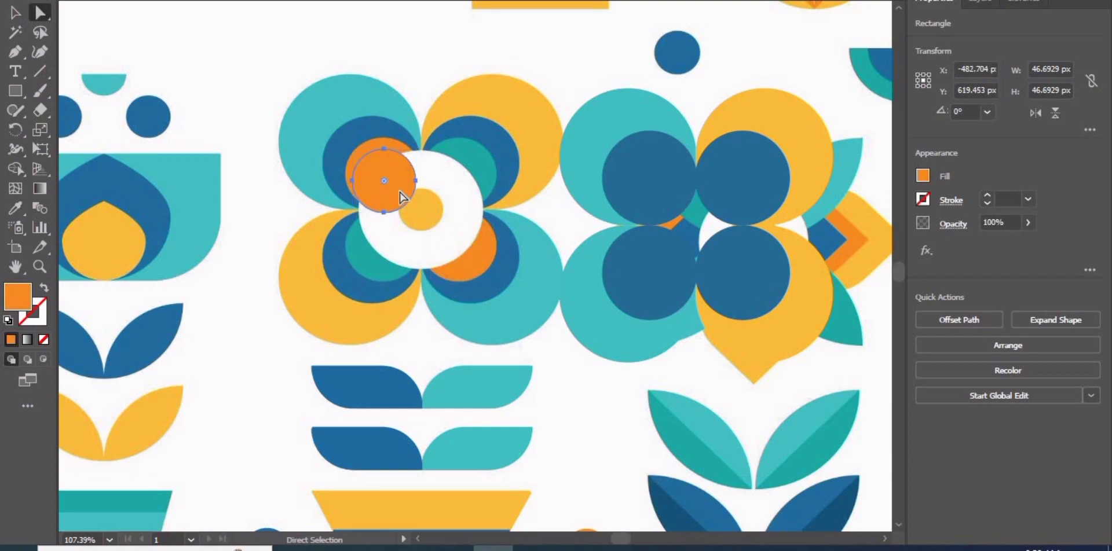
Step: Duplicate the orange circle beside the original and fill the copy with the reference's dark teal
left_click_drag(391, 197, 411, 204)
left_click(15, 12)
left_click(467, 195)
key("i")
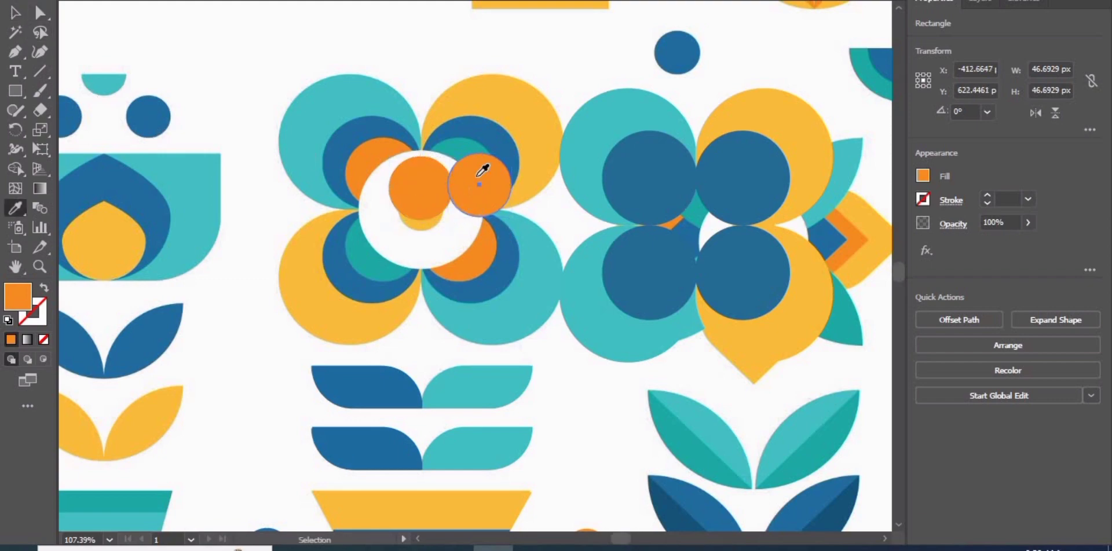
left_click(470, 148)
left_click(40, 12)
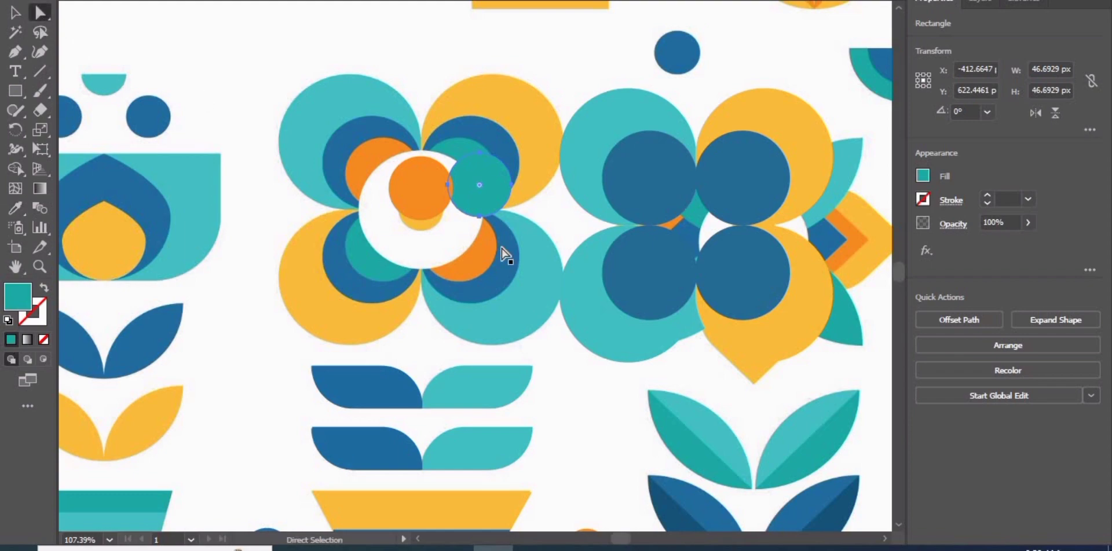
Step: Align the top edges of the adjacent orange and dark teal circles and group the two
left_click_drag(402, 193, 439, 219)
left_click(427, 218)
left_click(485, 218, "shift")
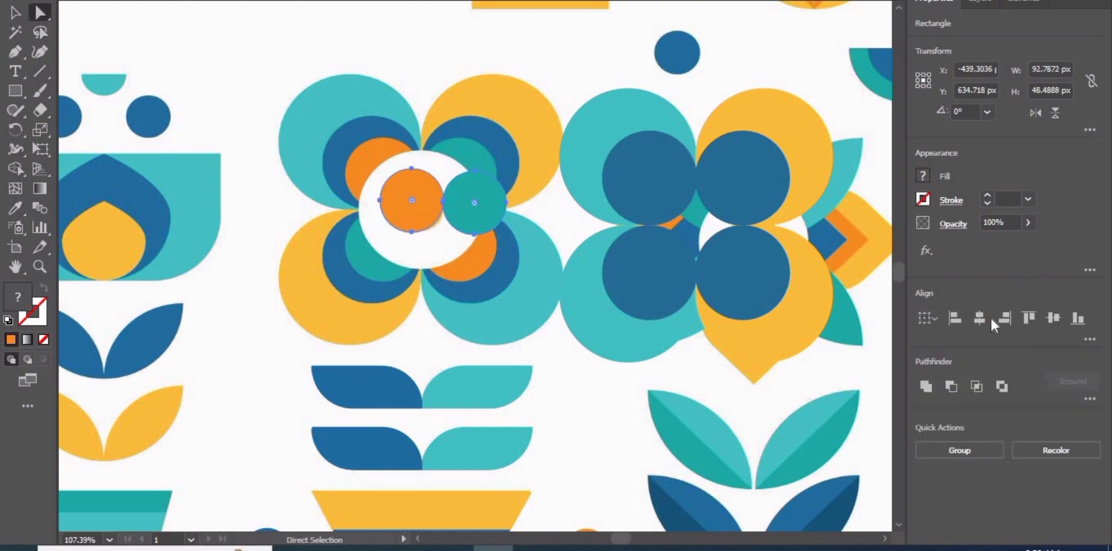
left_click(1031, 318)
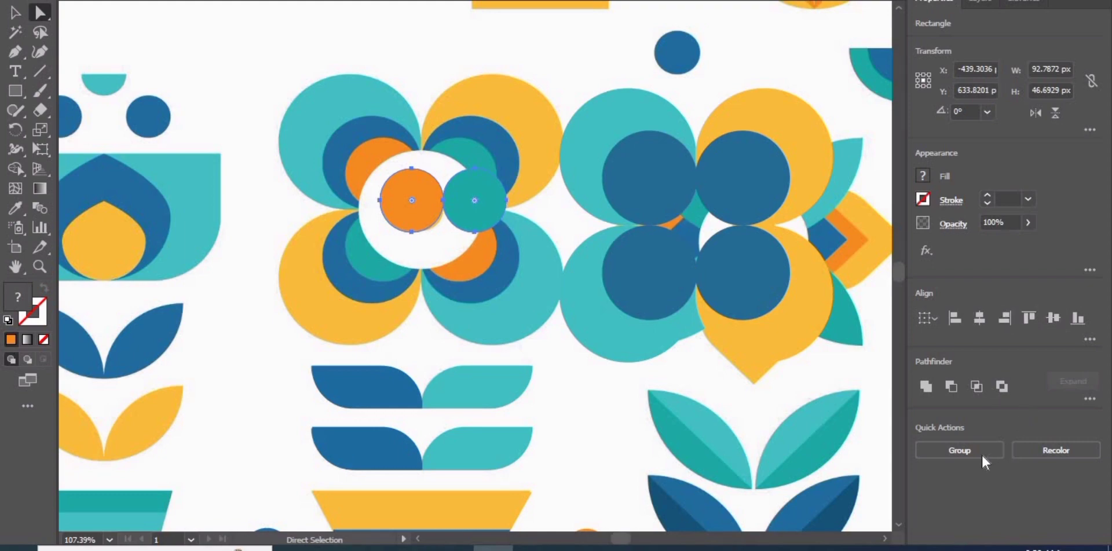
left_click(959, 451)
Step: Duplicate the orange and dark teal circle pair directly below, align the left edges of both pairs and group them
left_click_drag(402, 214, 406, 277)
left_click(418, 267)
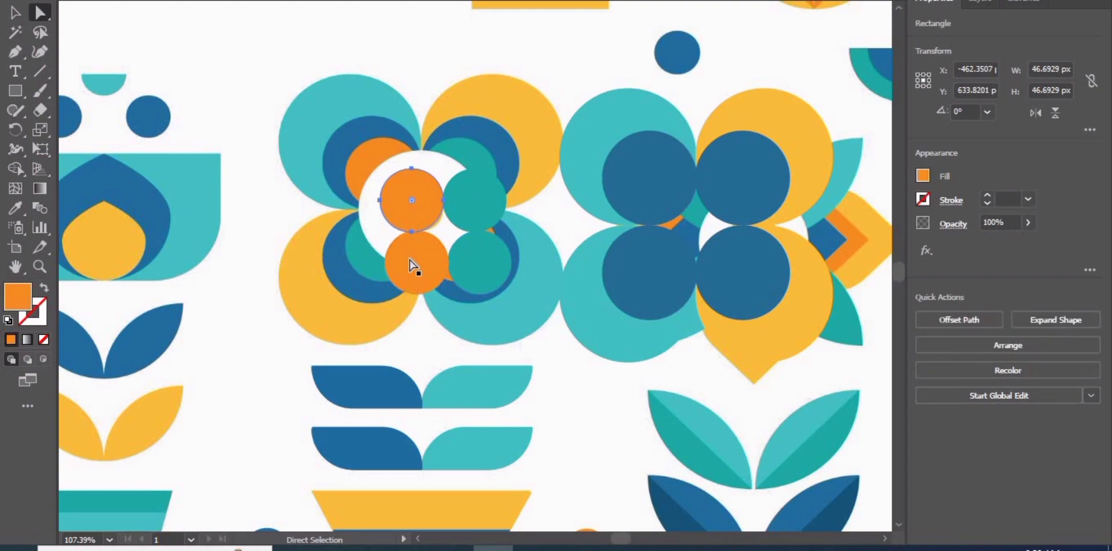
key("v")
left_click(422, 193)
left_click(467, 217, "shift")
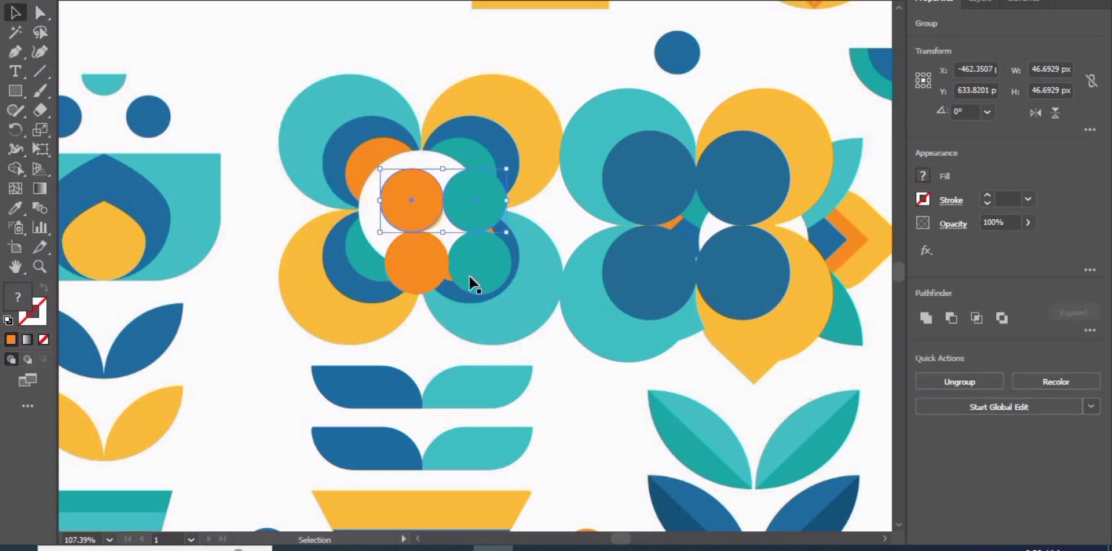
left_click(468, 276, "shift")
key("ctrl+g")
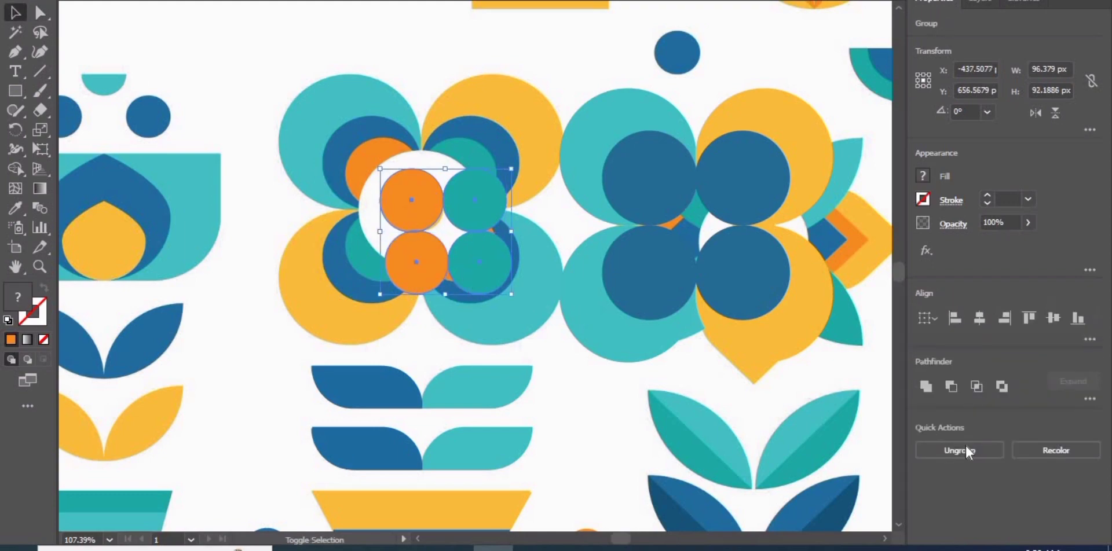
left_click(954, 318)
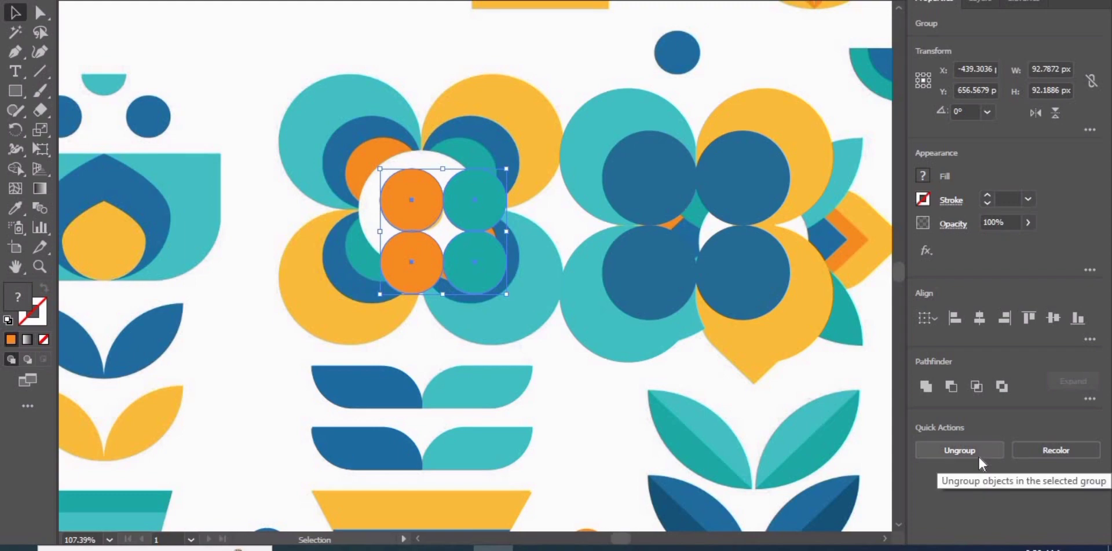
left_click(978, 456)
left_click(979, 455)
Step: Move the orange and teal circle group onto the copied bloom, center it horizontally and vertically on the petals, and group everything
left_click_drag(446, 208, 712, 210)
left_click(662, 226)
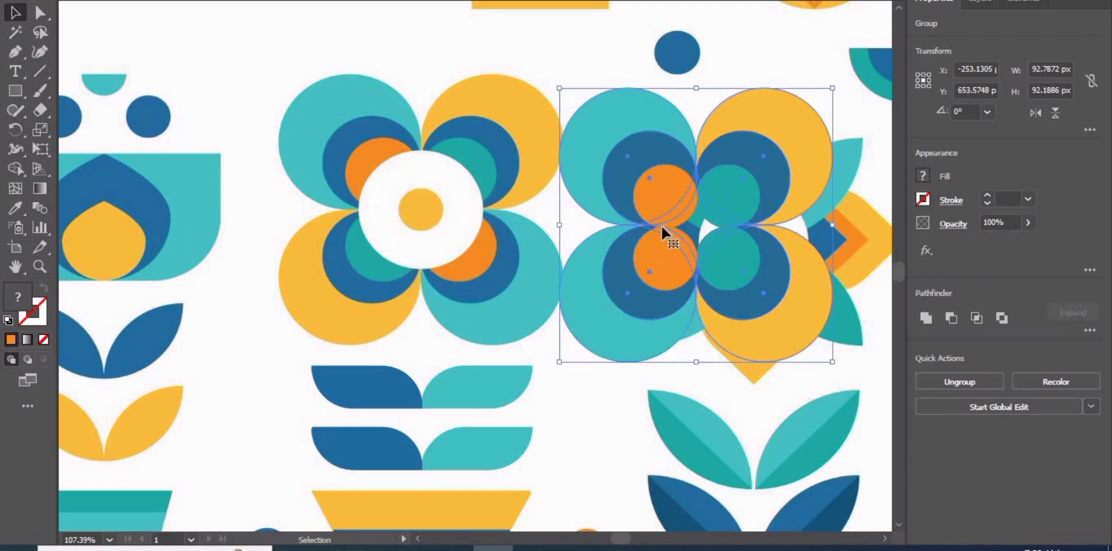
left_click(669, 263, "shift")
left_click(984, 316)
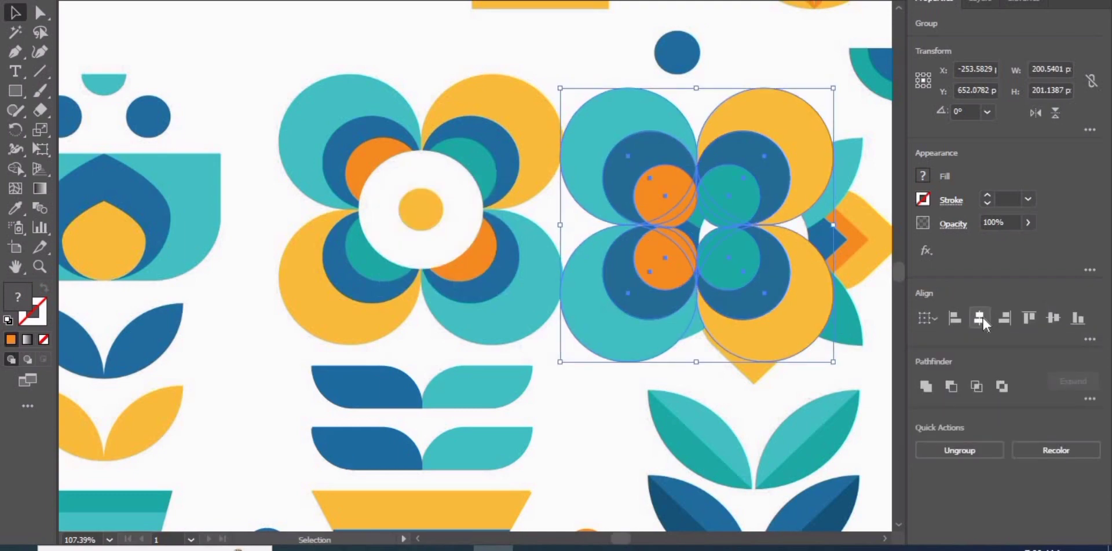
left_click(1055, 318)
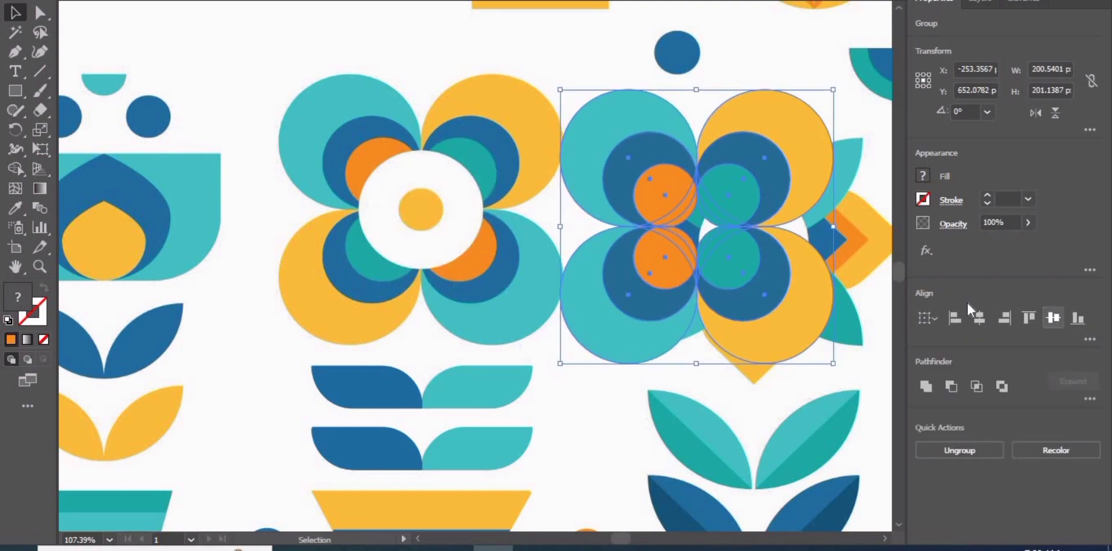
left_click(939, 448)
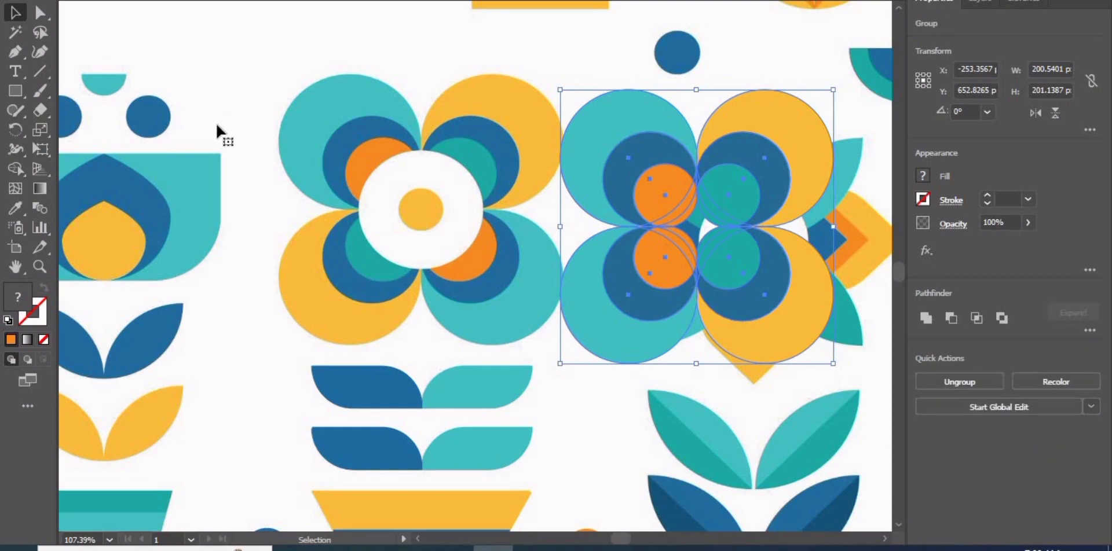
Step: Trace the reference flower's white center as a 91 px square with sampled off-white fill, fully round its corners and move it aside
left_click(701, 223)
key("m")
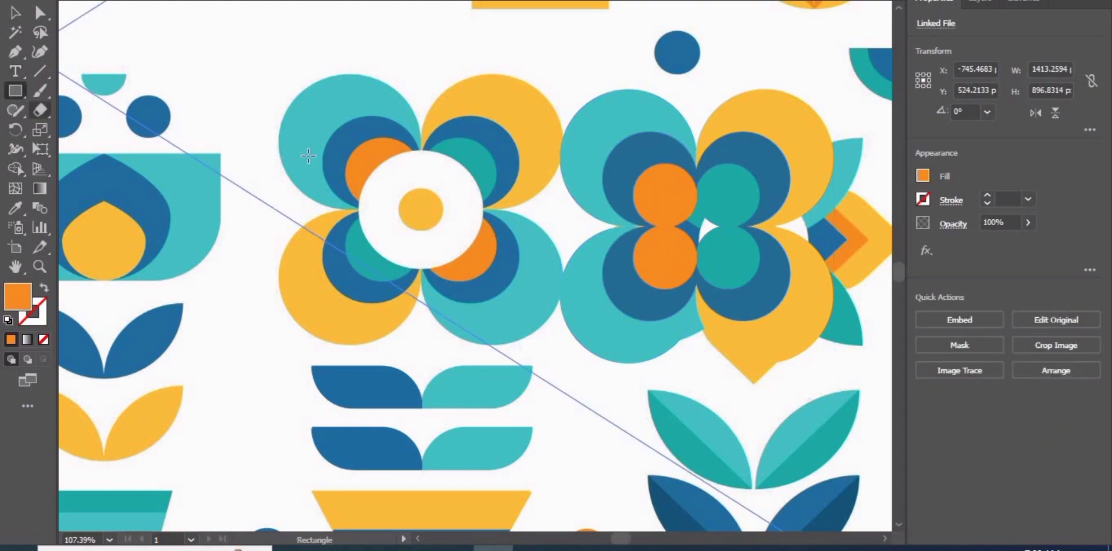
left_click_drag(370, 148, 492, 271)
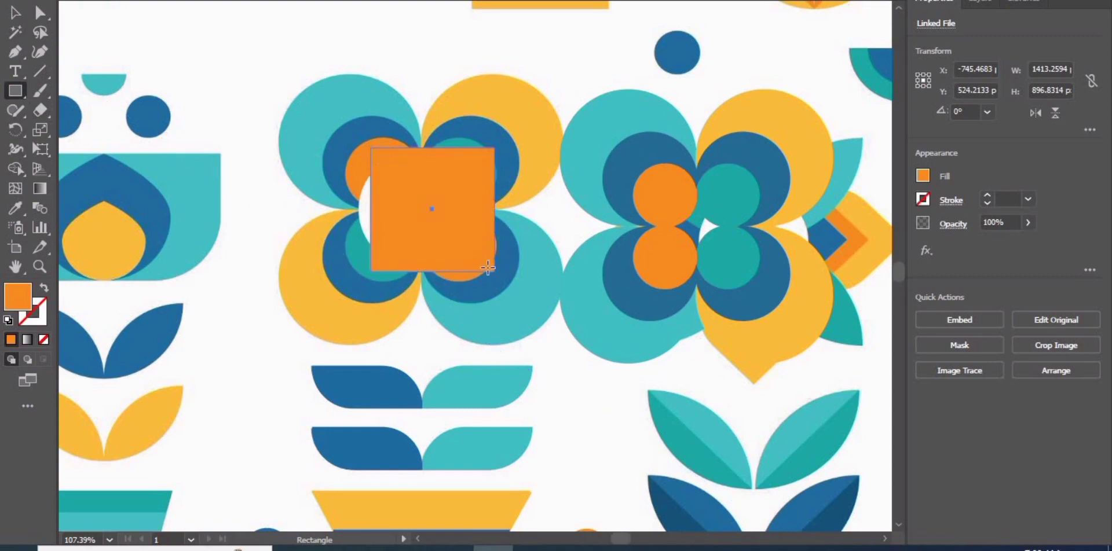
key("i")
left_click(365, 206)
left_click(37, 9)
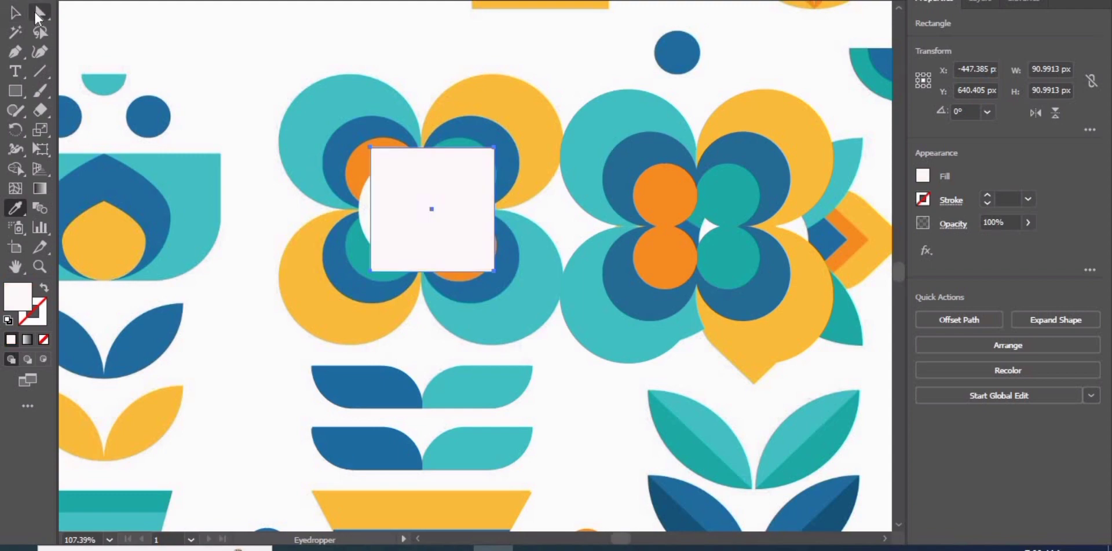
left_click_drag(380, 164, 306, 220)
Step: Draw a square about 37 px wide over the yellow center, sample the petal's yellow, fully round it and place it on the off-white circle
left_click(15, 90)
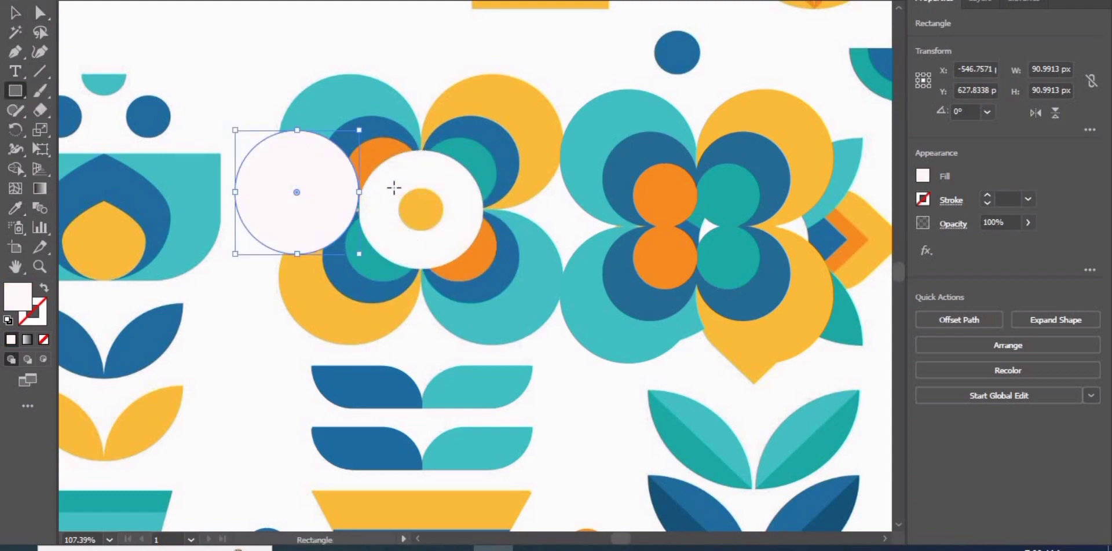
left_click_drag(394, 188, 443, 236)
key("i")
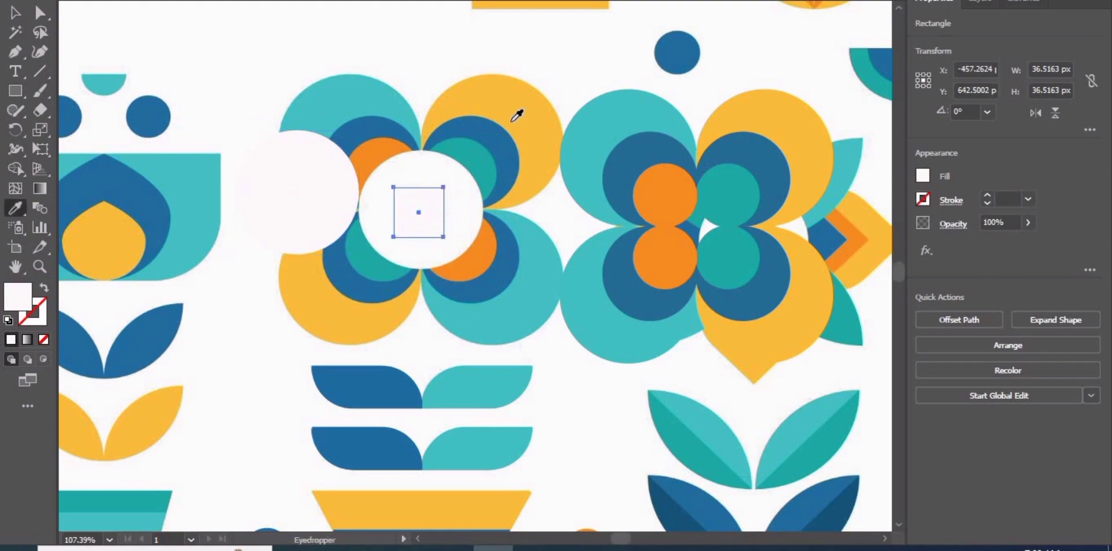
left_click(512, 122)
left_click(35, 17)
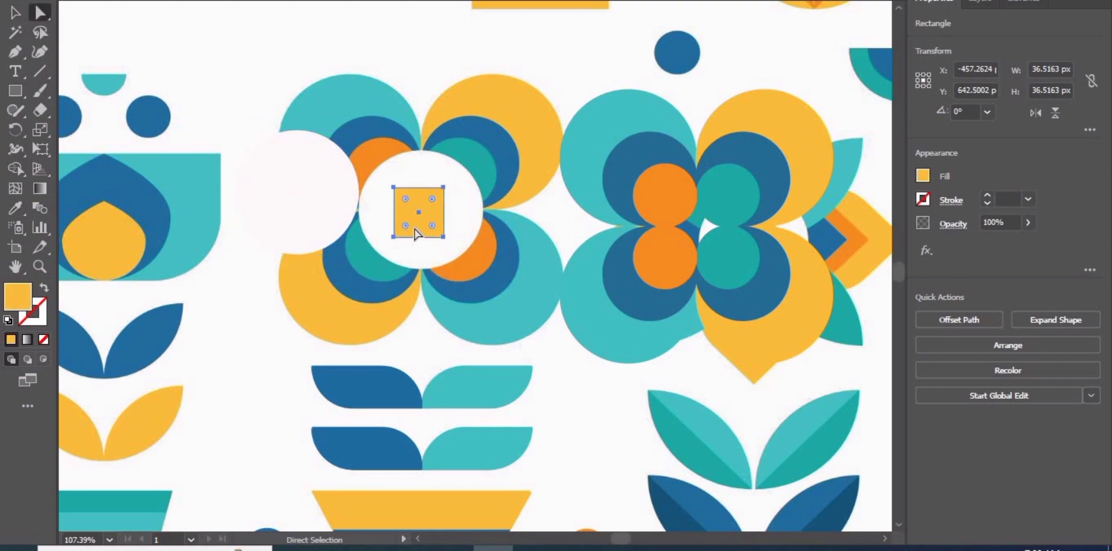
left_click_drag(404, 231, 307, 202)
Step: Center the small yellow circle horizontally and vertically on the off-white circle and group the two
left_click(342, 219)
left_click(294, 201, "shift")
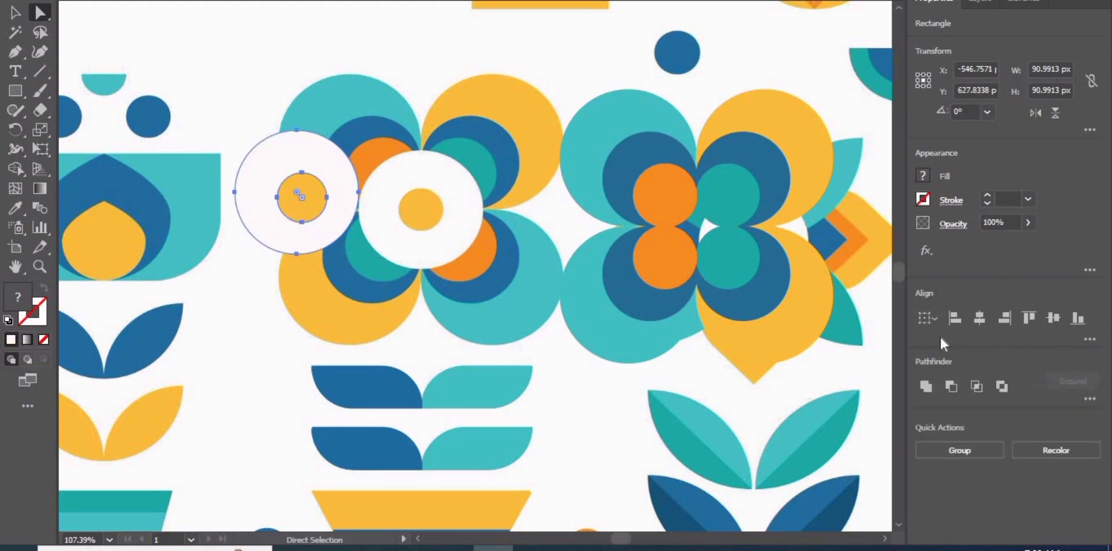
left_click(979, 318)
left_click(1053, 318)
left_click(960, 458)
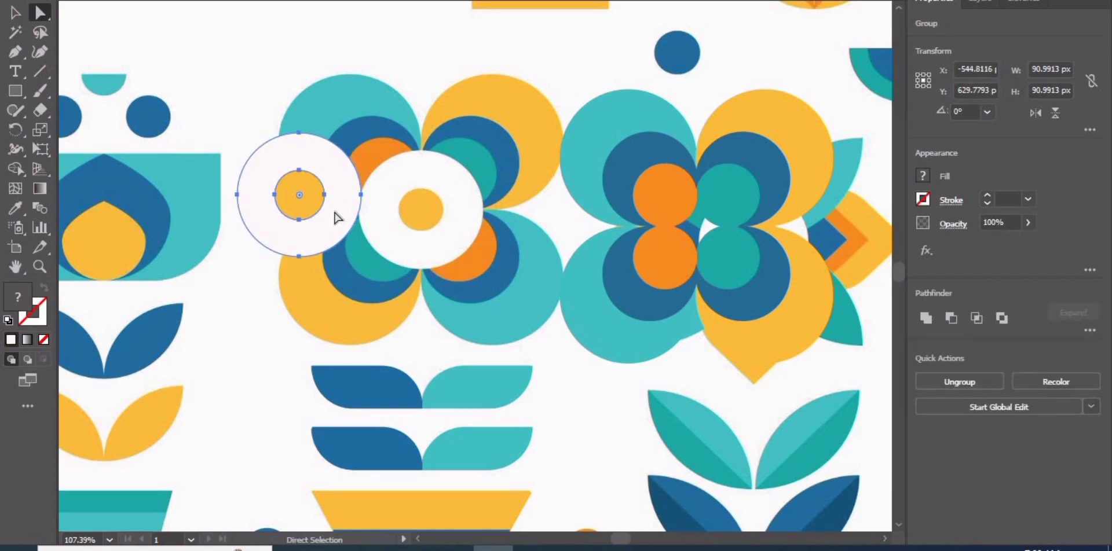
Step: Move the off-white and yellow center onto the traced petals, center it horizontally and vertically, and group the whole bloom
left_click(18, 13)
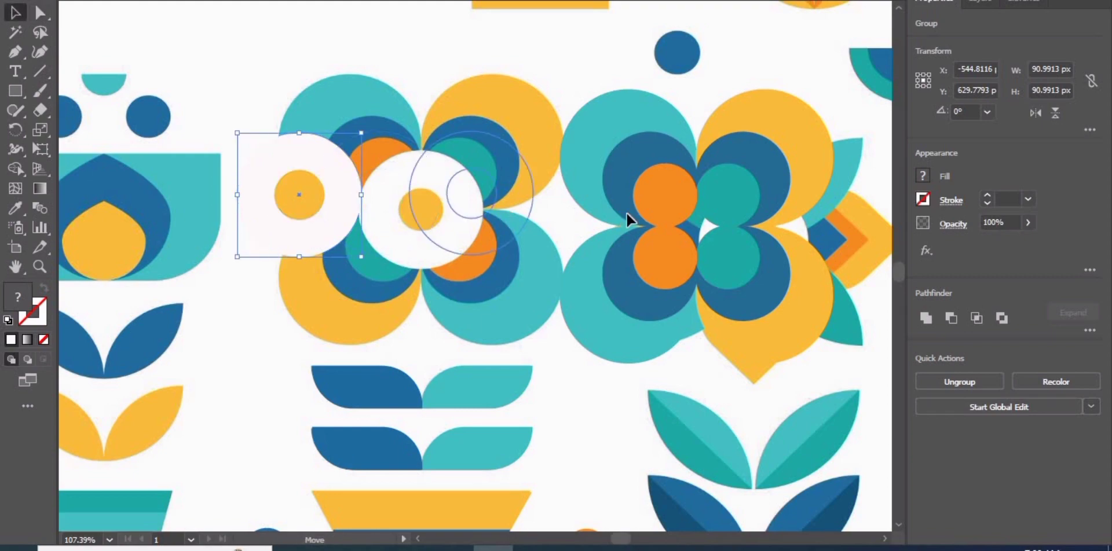
left_click_drag(715, 237, 712, 239)
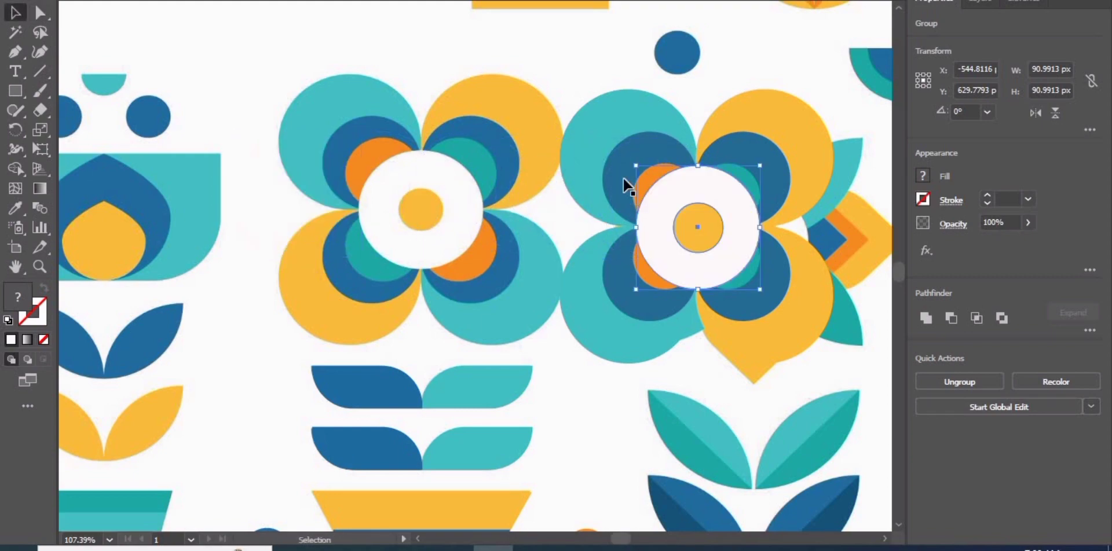
left_click(604, 154, "shift")
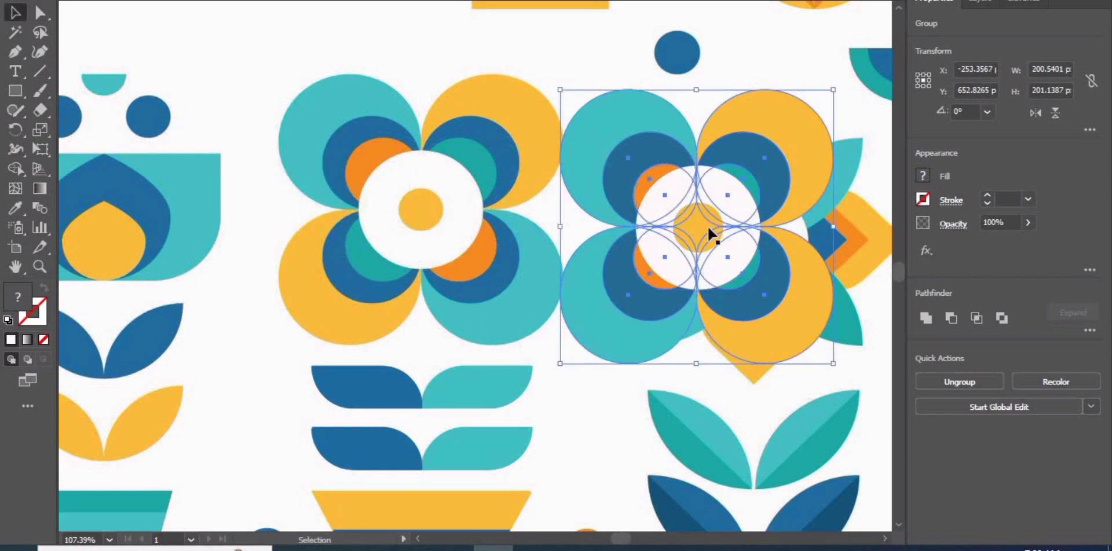
left_click(672, 271, "shift")
left_click(980, 318)
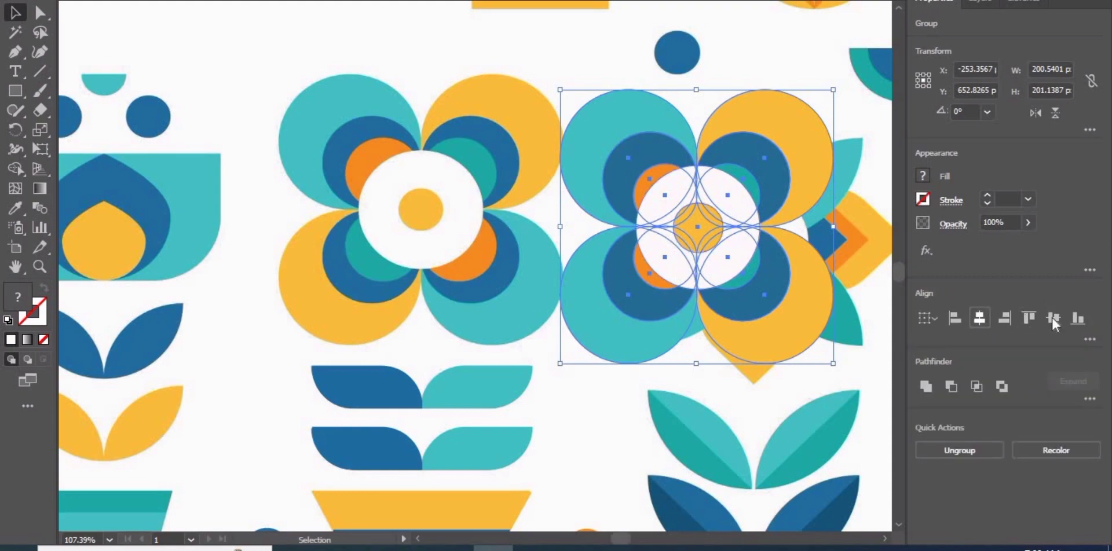
left_click(1053, 318)
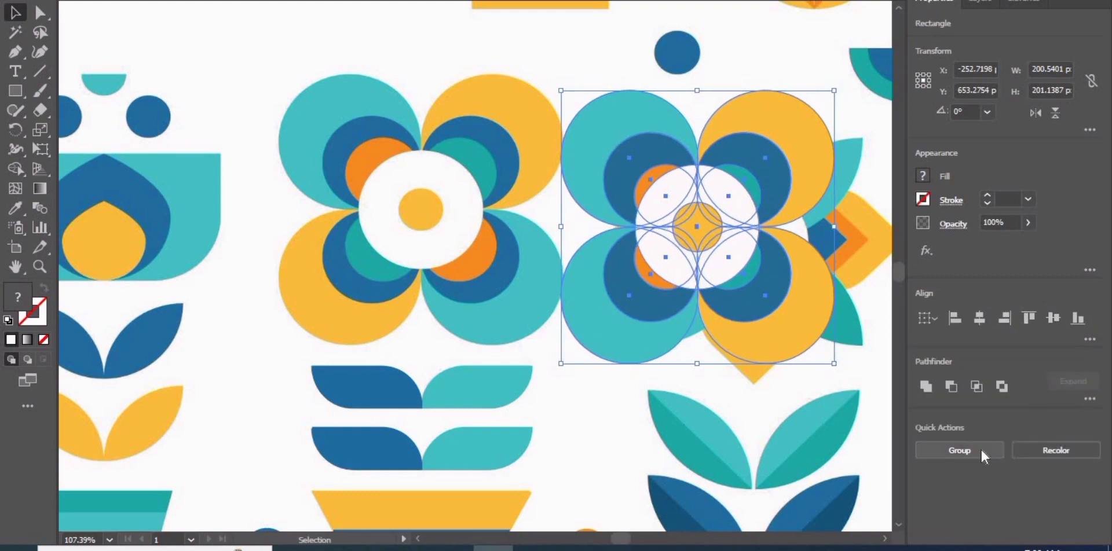
left_click(982, 448)
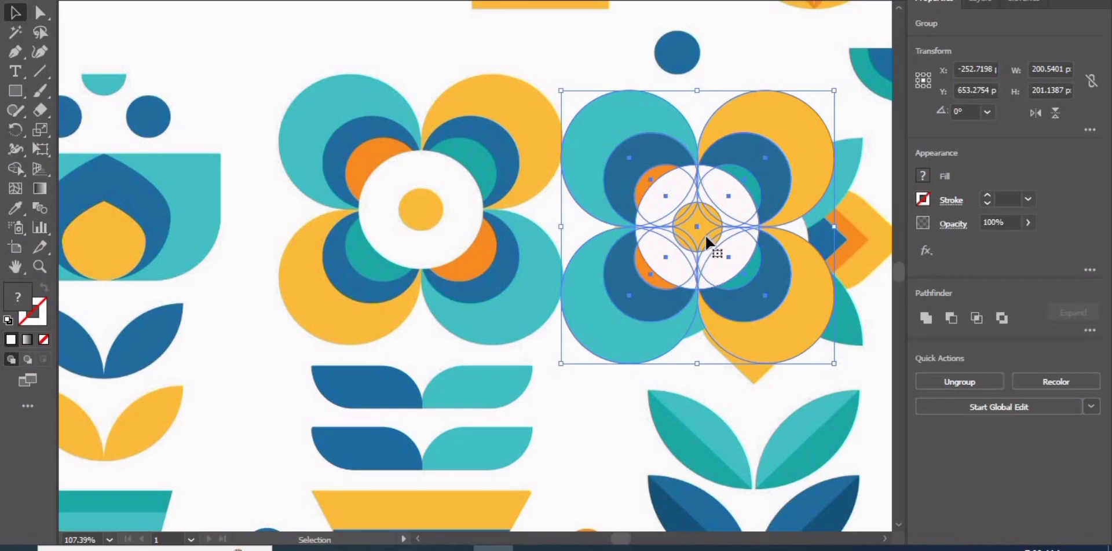
Step: Move the finished bloom over the matching reference flower, above the two leaf pairs
left_click_drag(707, 240, 431, 224)
left_click(601, 168)
key("z")
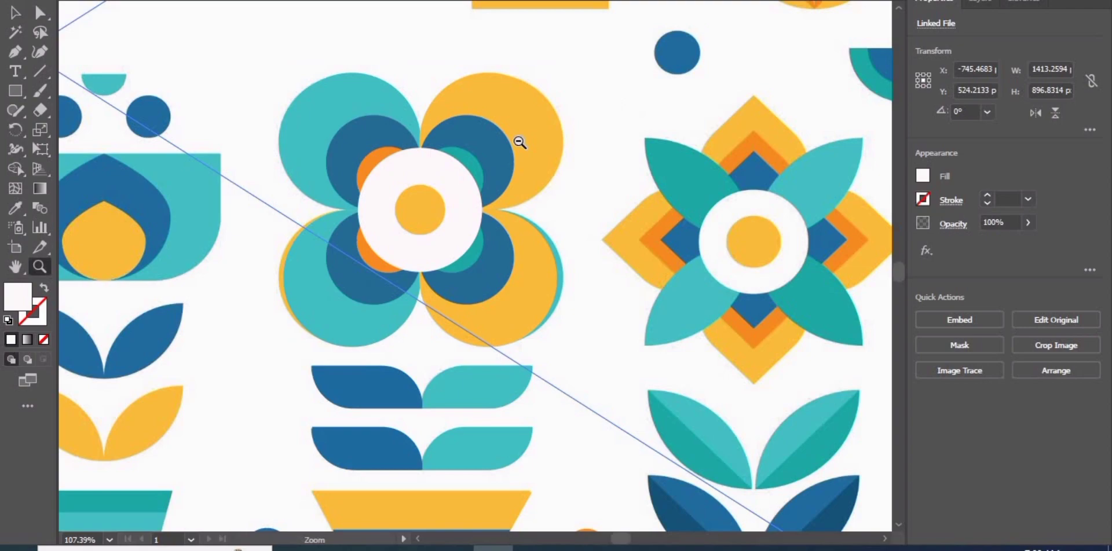
left_click(520, 142, "alt")
left_click(541, 174, "alt")
scroll(521, 154, "up", 3)
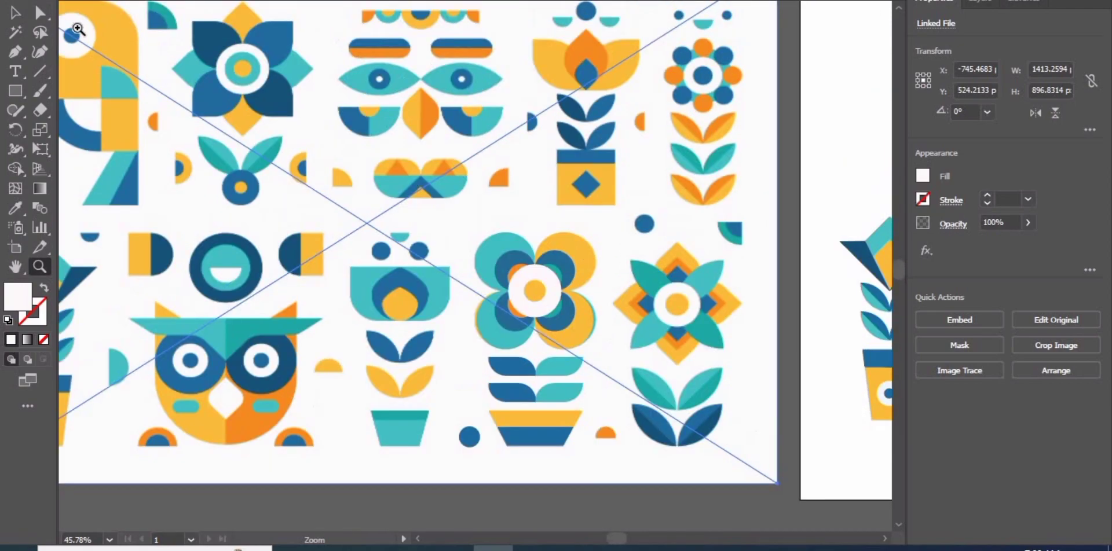
Step: Move the linked reference image down, clear of the traced flower parts
left_click(39, 13)
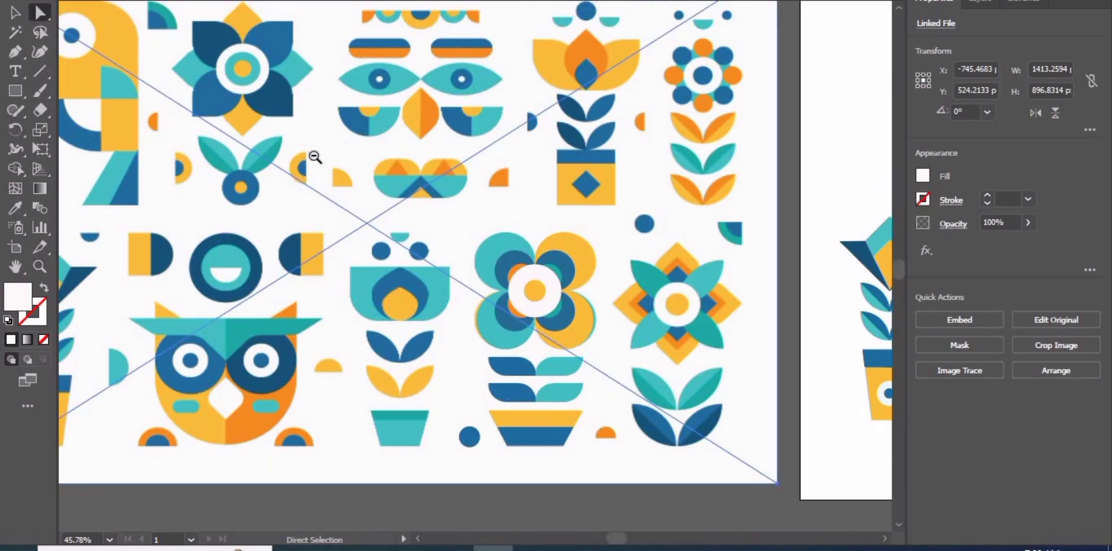
left_click(315, 157, "ctrl+alt")
left_click_drag(282, 182, 378, 315)
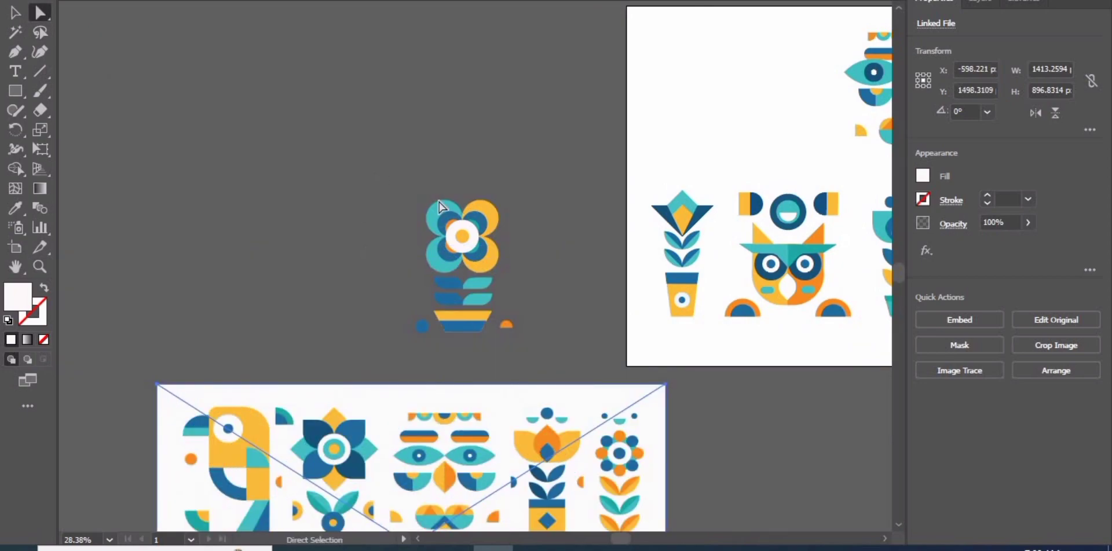
Step: Group all parts of the traced flower and place it on the artboard in the bottom row, right of the tulip pot
left_click_drag(562, 353, 405, 191)
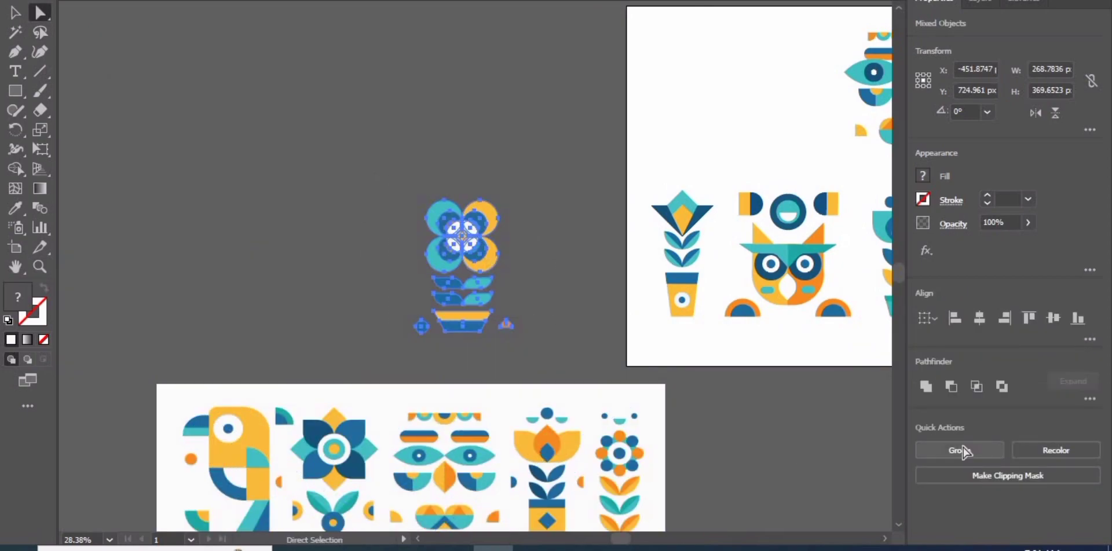
key("v")
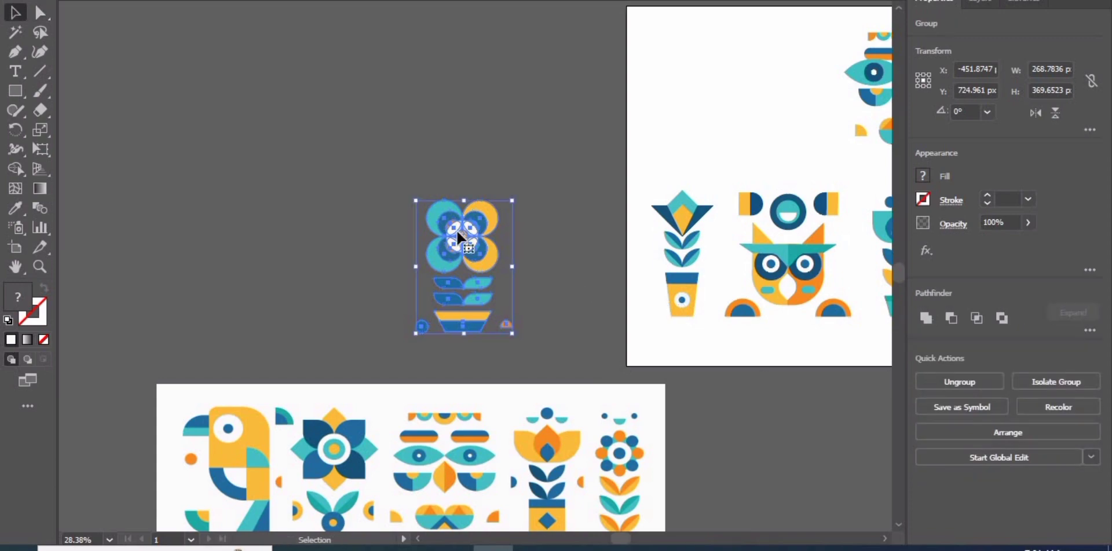
left_click_drag(458, 233, 769, 234)
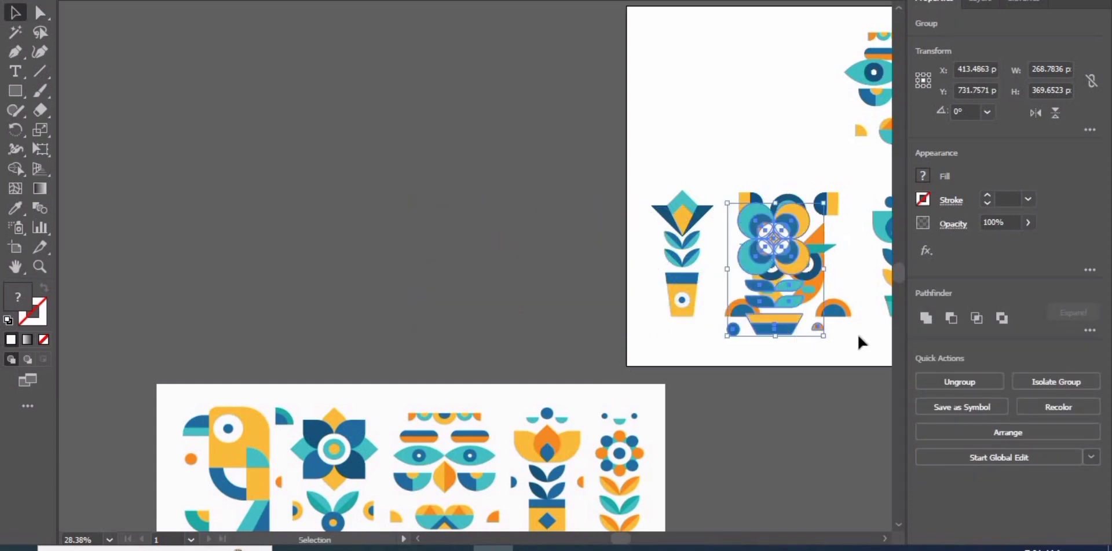
left_click_drag(827, 327, 370, 312)
left_click_drag(321, 227, 551, 214)
left_click(662, 281)
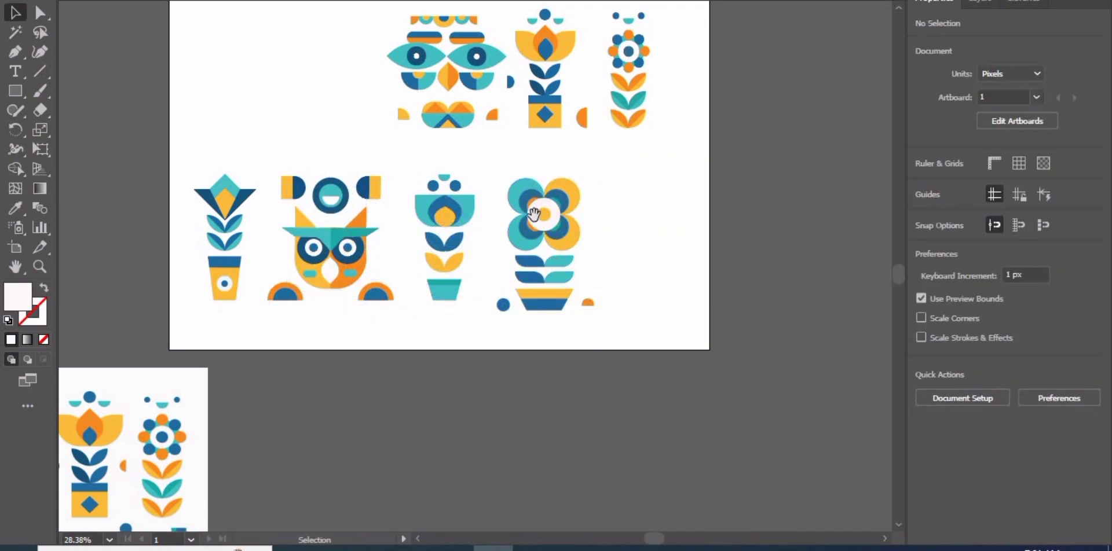
key("z")
left_click_drag(533, 215, 739, 243)
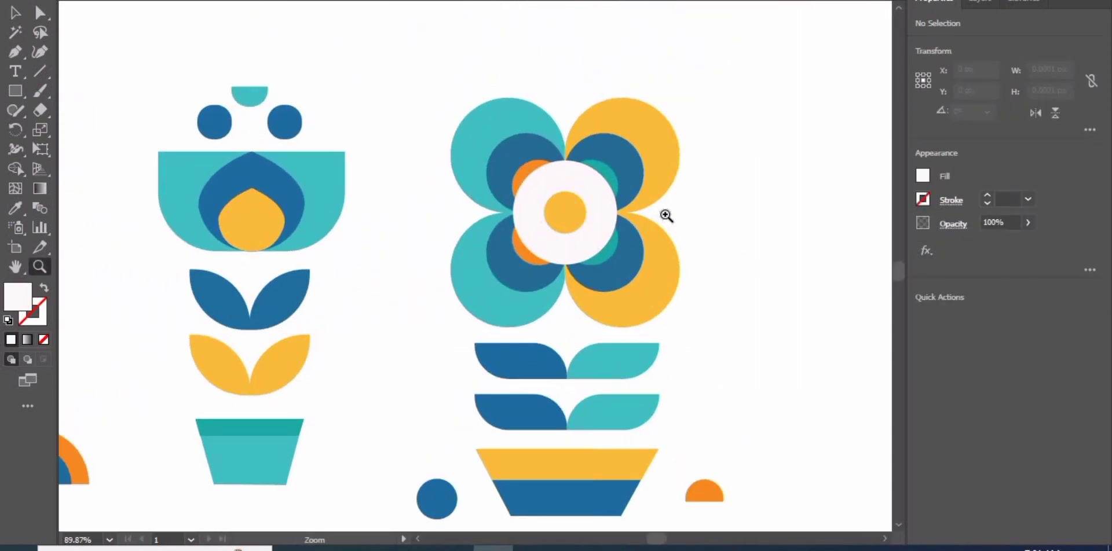
left_click_drag(666, 215, 471, 251)
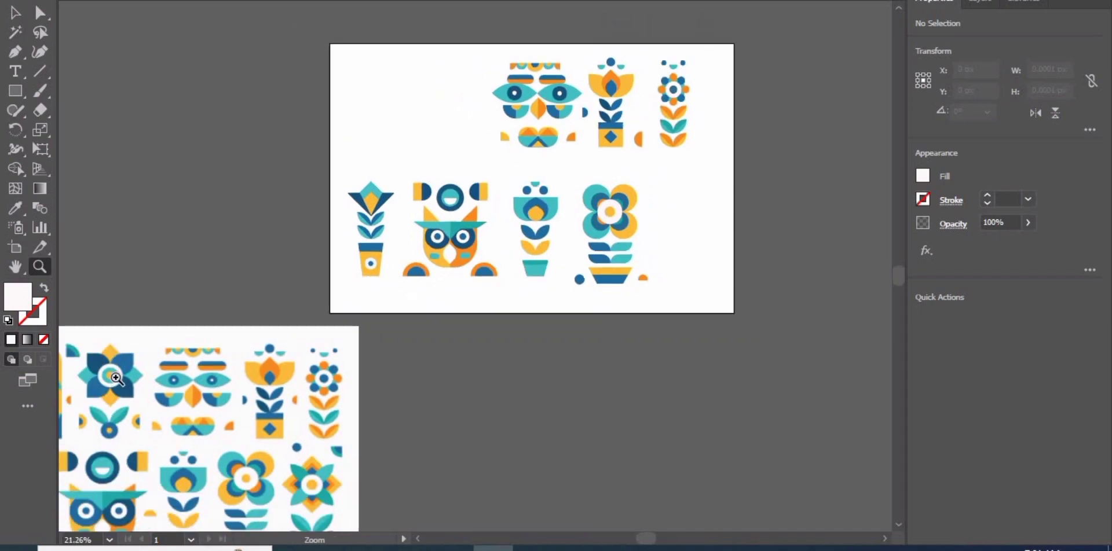